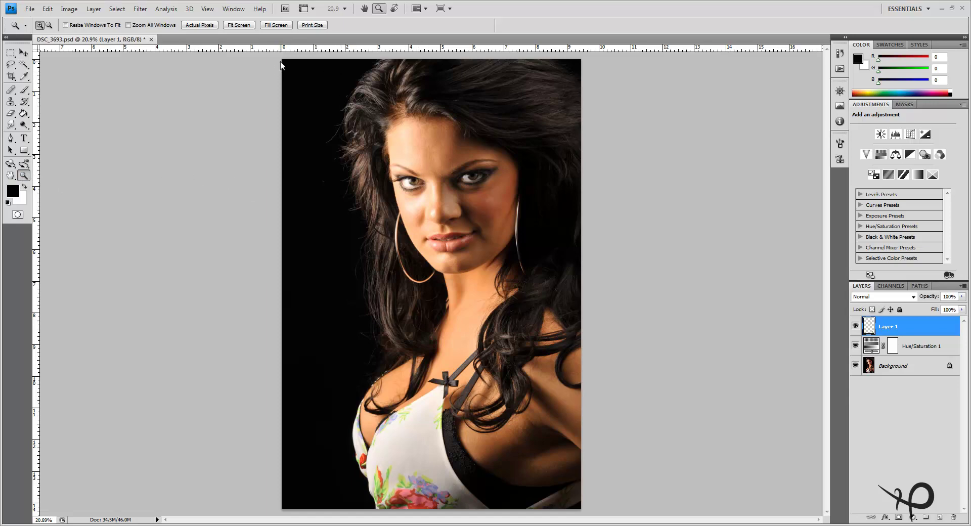
# - Stamp all visible layers into a new merged layer at the top of the stack
pyautogui.click(275, 25)
pyautogui.moveTo(480, 107); pyautogui.dragTo(403, 293)
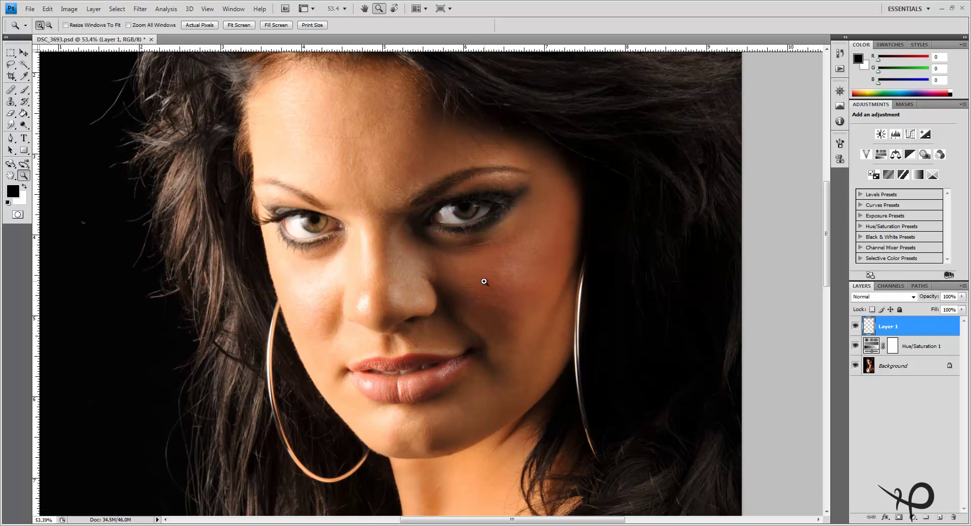
pyautogui.scroll(1, 505, 276)
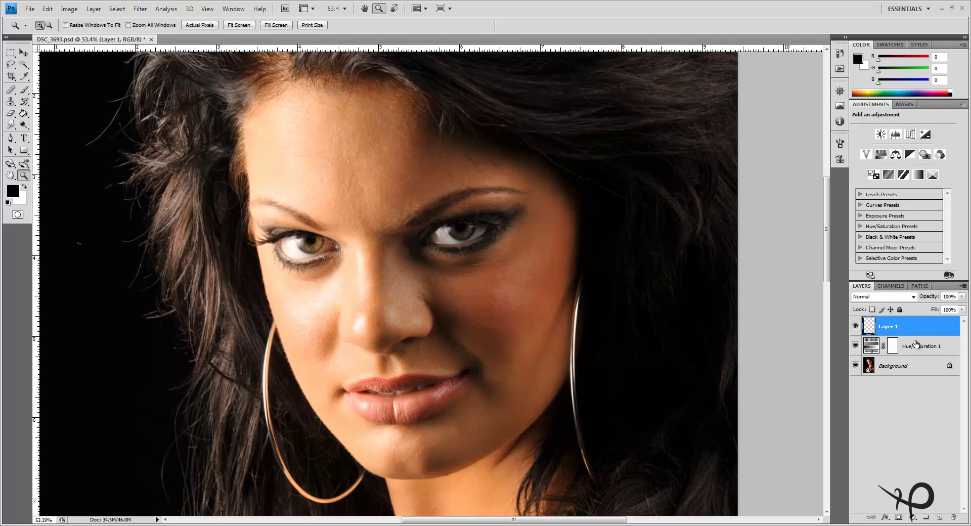
pyautogui.hotkey('ctrl', 'shift', 'alt', 'e')
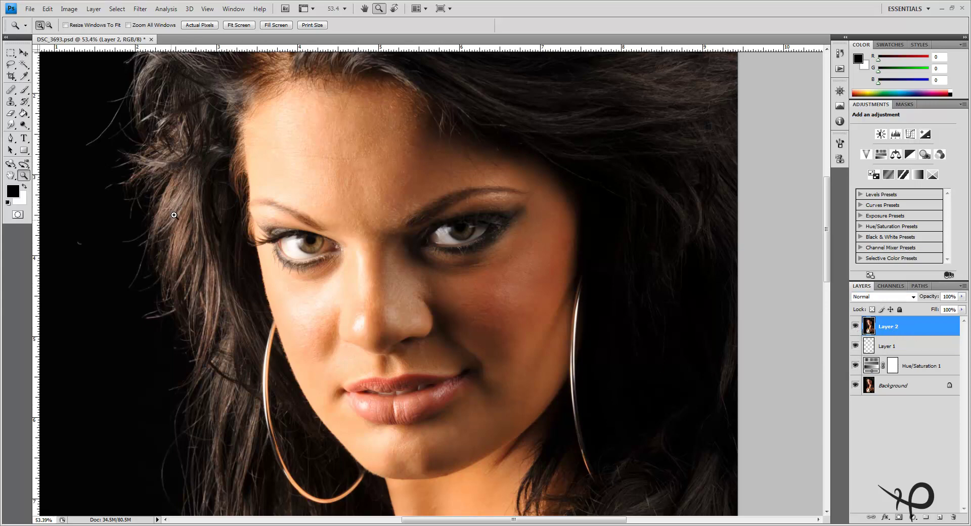
# - Enter Quick Mask mode and set up a soft 150 px brush with 0% hardness
pyautogui.click(23, 90)
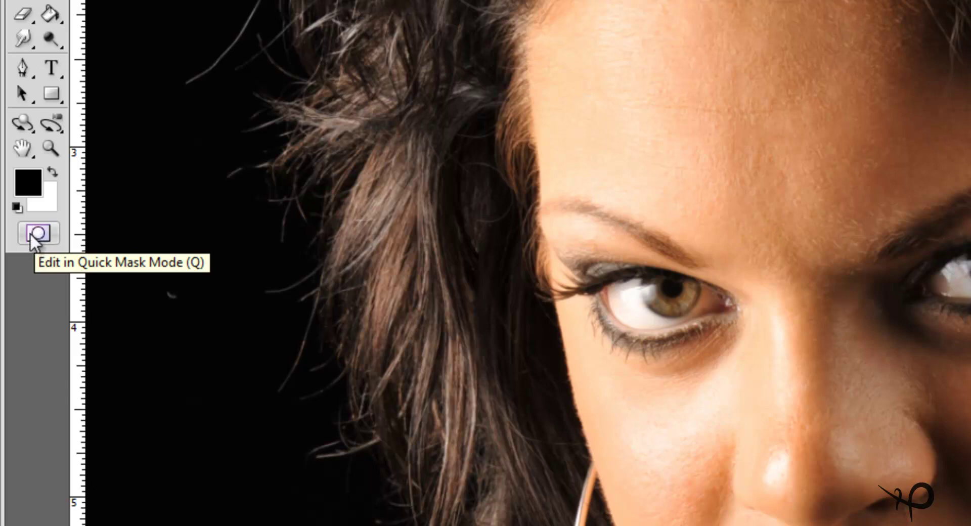
pyautogui.press('q')
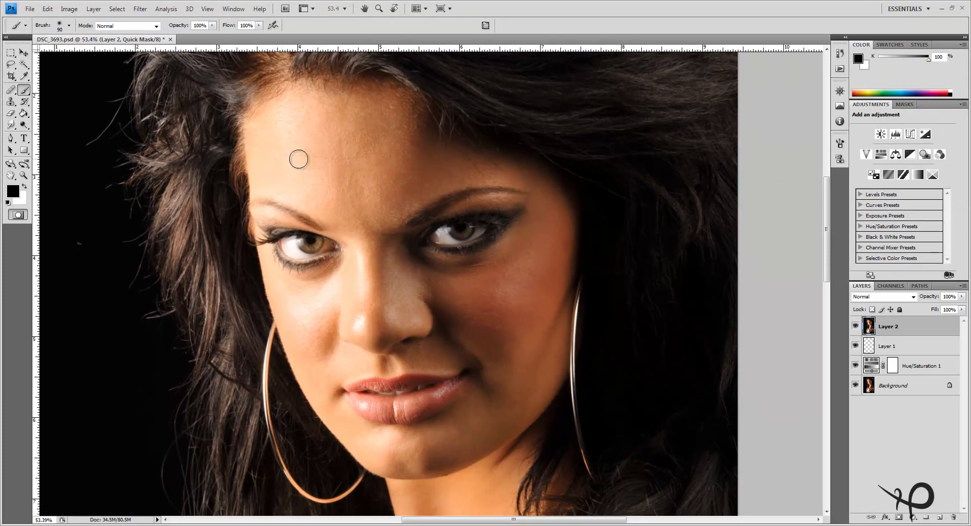
pyautogui.press(']')
pyautogui.press(']')
pyautogui.press(']')
pyautogui.rightClick(319, 155)
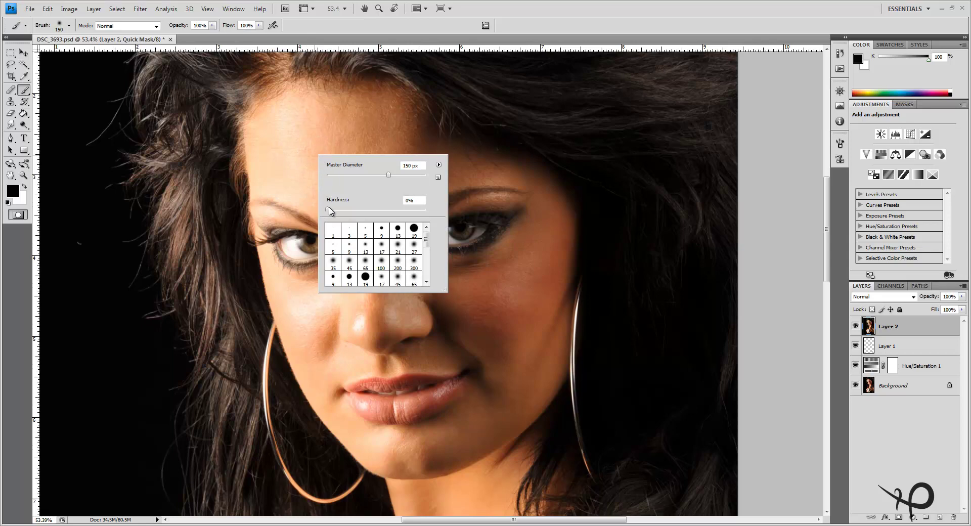
pyautogui.click(299, 144)
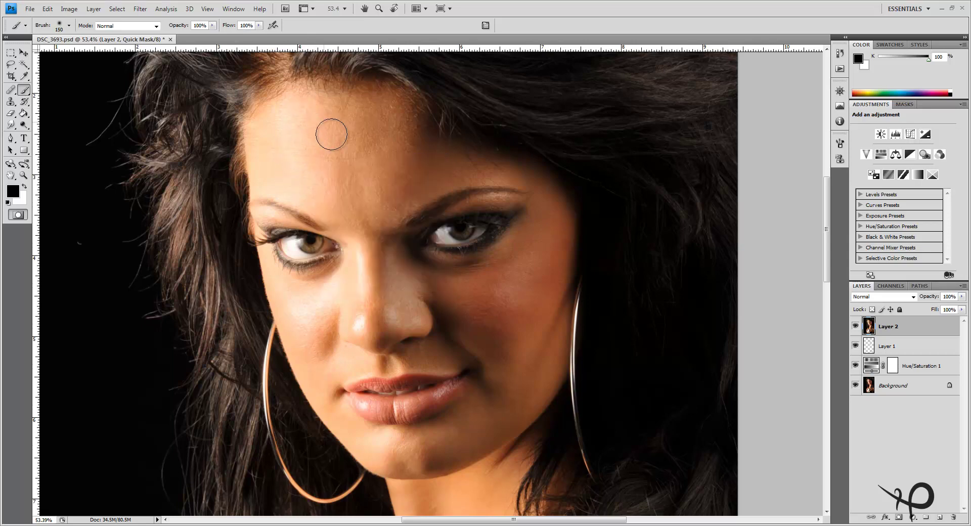
# - Paint the quick mask over the forehead, the nose and the skin around the shadowed eye, reducing the brush to 80 px for the tighter areas
pyautogui.moveTo(317, 110)
pyautogui.mouseDown()
pyautogui.moveTo(262, 137)
pyautogui.moveTo(267, 178)
pyautogui.moveTo(350, 224)
pyautogui.moveTo(289, 153)
pyautogui.moveTo(292, 161)
pyautogui.moveTo(314, 141)
pyautogui.moveTo(316, 154)
pyautogui.moveTo(357, 129)
pyautogui.moveTo(334, 121)
pyautogui.moveTo(364, 117)
pyautogui.moveTo(360, 129)
pyautogui.moveTo(354, 121)
pyautogui.moveTo(344, 123)
pyautogui.moveTo(358, 129)
pyautogui.moveTo(336, 130)
pyautogui.moveTo(362, 131)
pyautogui.moveTo(357, 182)
pyautogui.mouseUp()
pyautogui.press(']')
pyautogui.press(']')
pyautogui.press(']')
pyautogui.press(']')
pyautogui.press('[')
pyautogui.press('[')
pyautogui.press('[')
pyautogui.press('[')
pyautogui.moveTo(364, 240)
pyautogui.mouseDown()
pyautogui.moveTo(372, 327)
pyautogui.moveTo(359, 319)
pyautogui.moveTo(415, 310)
pyautogui.moveTo(400, 309)
pyautogui.moveTo(408, 310)
pyautogui.moveTo(393, 265)
pyautogui.moveTo(406, 285)
pyautogui.moveTo(376, 239)
pyautogui.moveTo(396, 206)
pyautogui.moveTo(434, 182)
pyautogui.moveTo(407, 187)
pyautogui.moveTo(453, 171)
pyautogui.moveTo(428, 159)
pyautogui.moveTo(553, 192)
pyautogui.moveTo(551, 271)
pyautogui.moveTo(544, 245)
pyautogui.mouseUp()
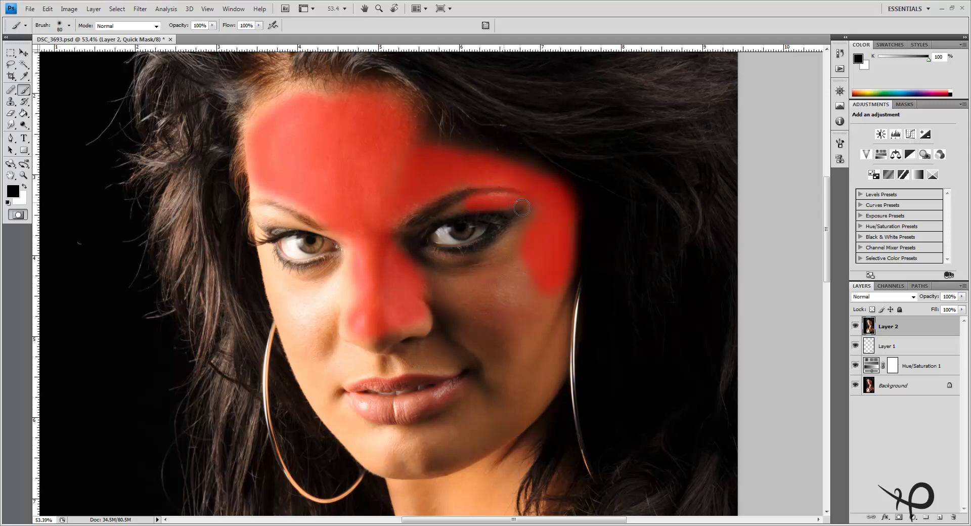
# - Paint the quick mask over the shadowed cheek, the jawline and the chin, using a 150 px brush for the larger areas
pyautogui.click(506, 251)
pyautogui.moveTo(456, 262)
pyautogui.mouseDown()
pyautogui.moveTo(425, 263)
pyautogui.moveTo(468, 287)
pyautogui.moveTo(441, 298)
pyautogui.moveTo(469, 329)
pyautogui.moveTo(455, 284)
pyautogui.moveTo(471, 279)
pyautogui.moveTo(489, 294)
pyautogui.moveTo(476, 283)
pyautogui.moveTo(531, 281)
pyautogui.moveTo(488, 302)
pyautogui.moveTo(512, 308)
pyautogui.moveTo(543, 289)
pyautogui.mouseUp()
pyautogui.press(']')
pyautogui.press(']')
pyautogui.press(']')
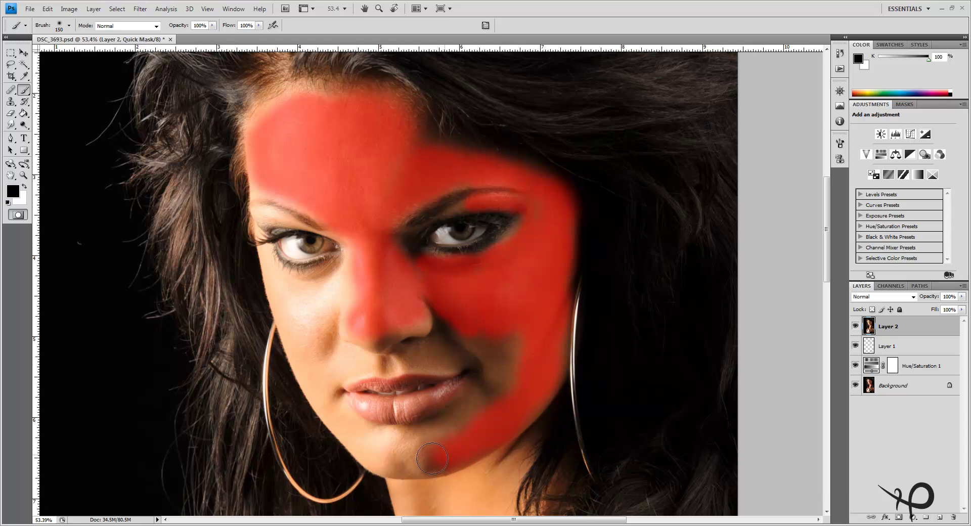
pyautogui.moveTo(431, 458)
pyautogui.mouseDown()
pyautogui.moveTo(384, 460)
pyautogui.moveTo(421, 458)
pyautogui.moveTo(479, 432)
pyautogui.mouseUp()
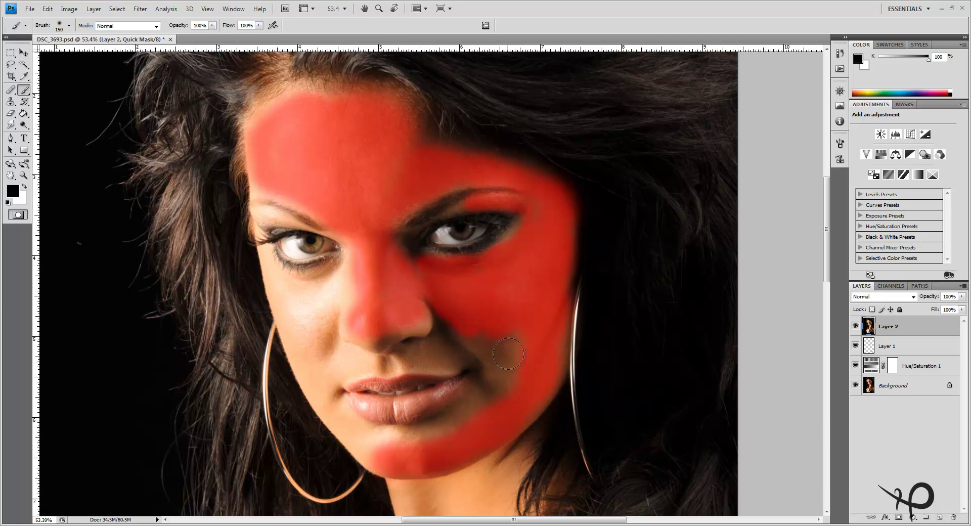
pyautogui.moveTo(473, 334); pyautogui.dragTo(496, 351)
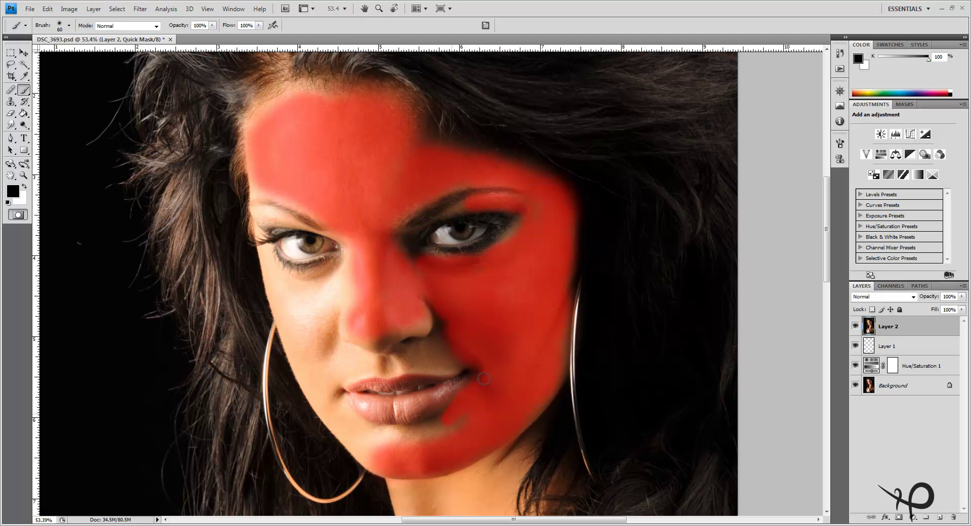
# - Extend the quick mask around the lips, over the lit cheek and beneath and above the lit eye, keeping the eye and lips clear
pyautogui.moveTo(442, 427)
pyautogui.mouseDown()
pyautogui.moveTo(460, 414)
pyautogui.moveTo(420, 441)
pyautogui.moveTo(367, 435)
pyautogui.moveTo(369, 456)
pyautogui.moveTo(315, 384)
pyautogui.moveTo(293, 334)
pyautogui.moveTo(304, 365)
pyautogui.moveTo(283, 287)
pyautogui.moveTo(308, 327)
pyautogui.moveTo(316, 304)
pyautogui.moveTo(316, 314)
pyautogui.moveTo(341, 281)
pyautogui.moveTo(376, 368)
pyautogui.moveTo(438, 345)
pyautogui.moveTo(345, 378)
pyautogui.moveTo(400, 364)
pyautogui.mouseUp()
pyautogui.press(']')
pyautogui.press(']')
pyautogui.press(']')
pyautogui.press(']')
pyautogui.press('[')
pyautogui.press('[')
pyautogui.press('[')
pyautogui.press('[')
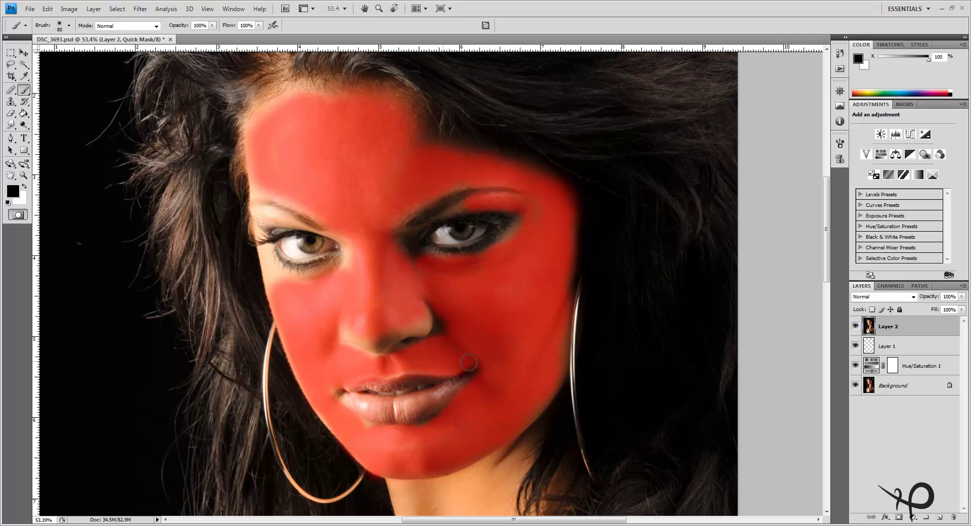
pyautogui.moveTo(280, 279)
pyautogui.mouseDown()
pyautogui.moveTo(267, 266)
pyautogui.moveTo(271, 276)
pyautogui.moveTo(310, 281)
pyautogui.moveTo(334, 271)
pyautogui.mouseUp()
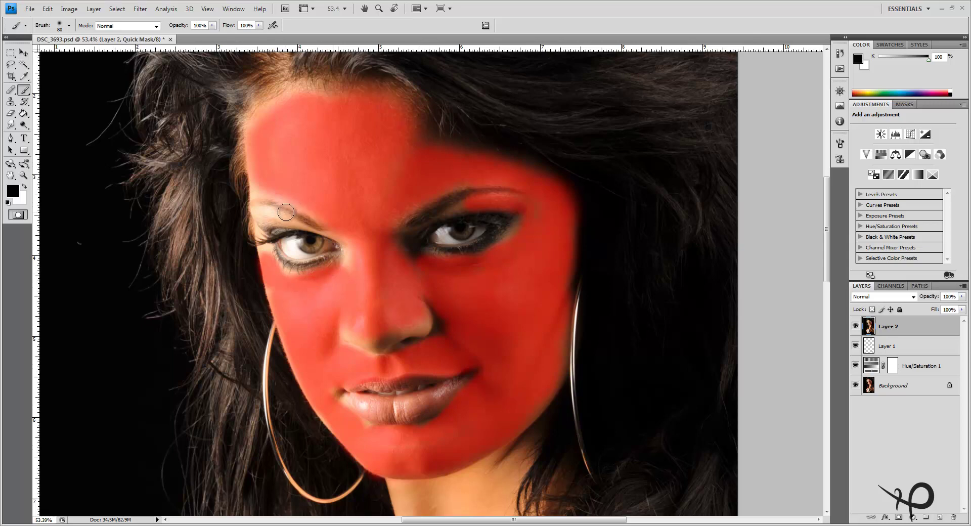
pyautogui.moveTo(269, 216); pyautogui.dragTo(268, 216)
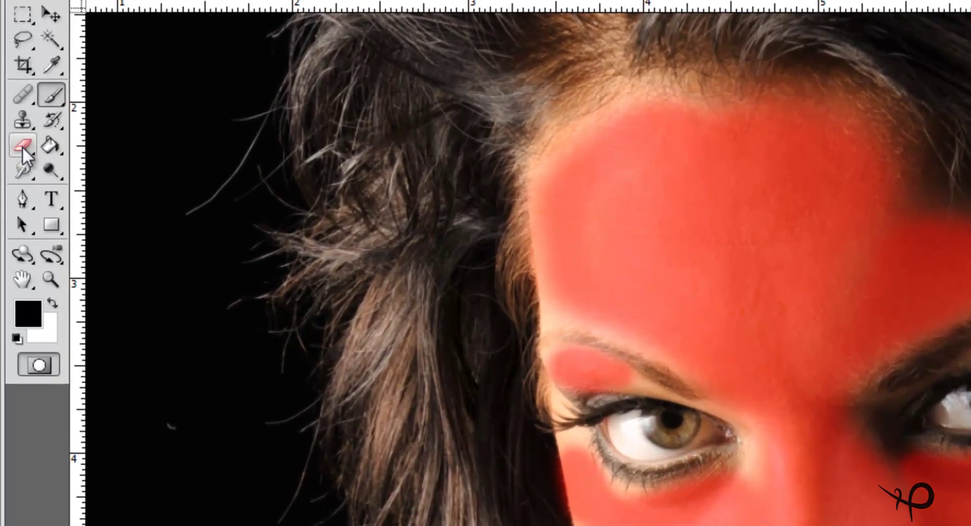
# - Erase the mask from the eyebrow above the shadowed eye with the Eraser Tool
pyautogui.click(22, 147)
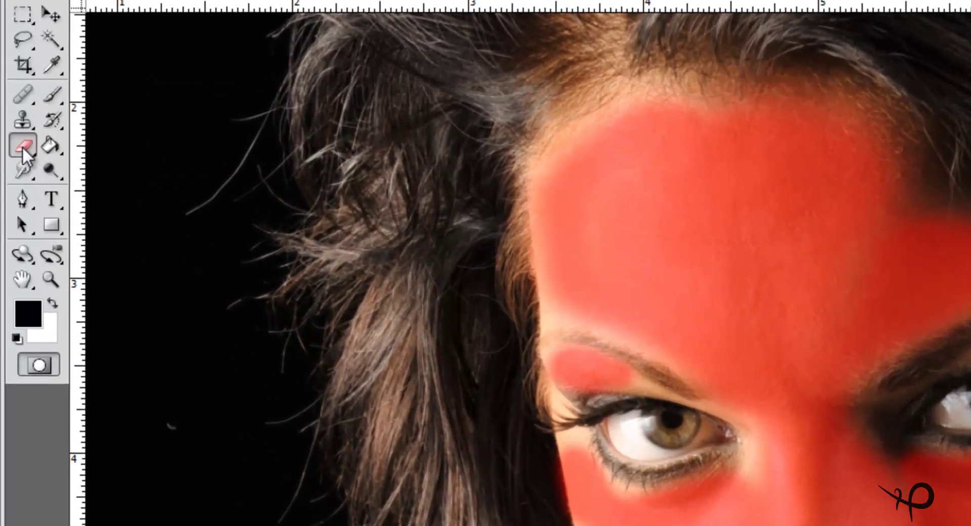
pyautogui.click(23, 144)
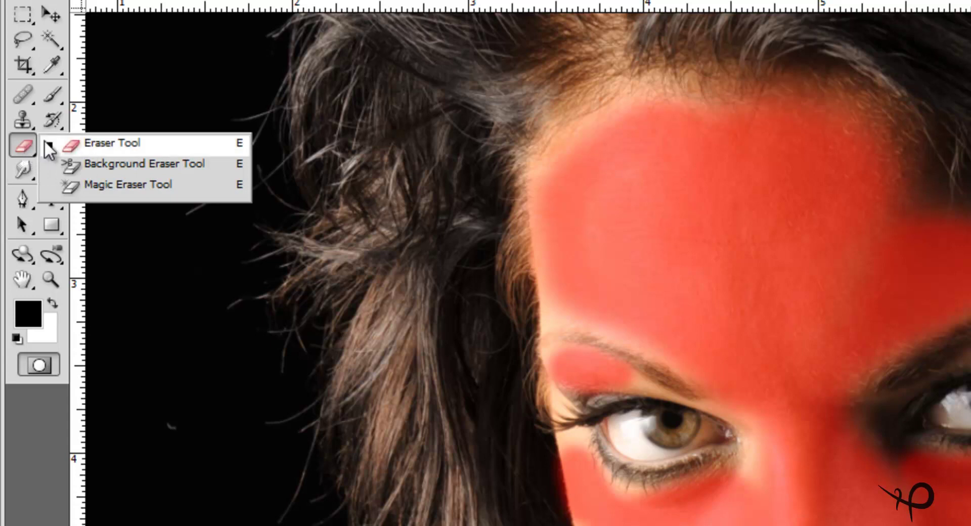
pyautogui.click(114, 147)
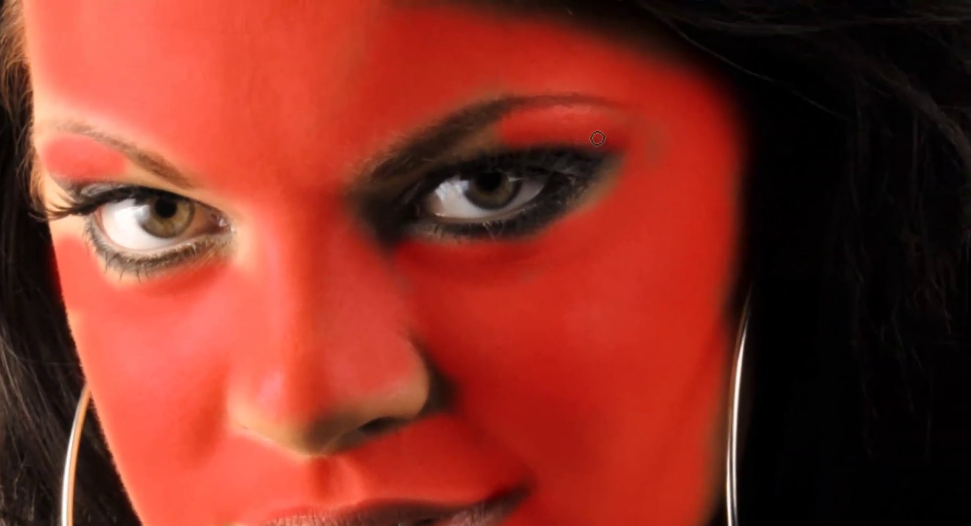
pyautogui.moveTo(511, 106)
pyautogui.mouseDown()
pyautogui.moveTo(601, 105)
pyautogui.moveTo(644, 123)
pyautogui.moveTo(607, 100)
pyautogui.moveTo(628, 124)
pyautogui.mouseUp()
pyautogui.moveTo(536, 104); pyautogui.dragTo(494, 107)
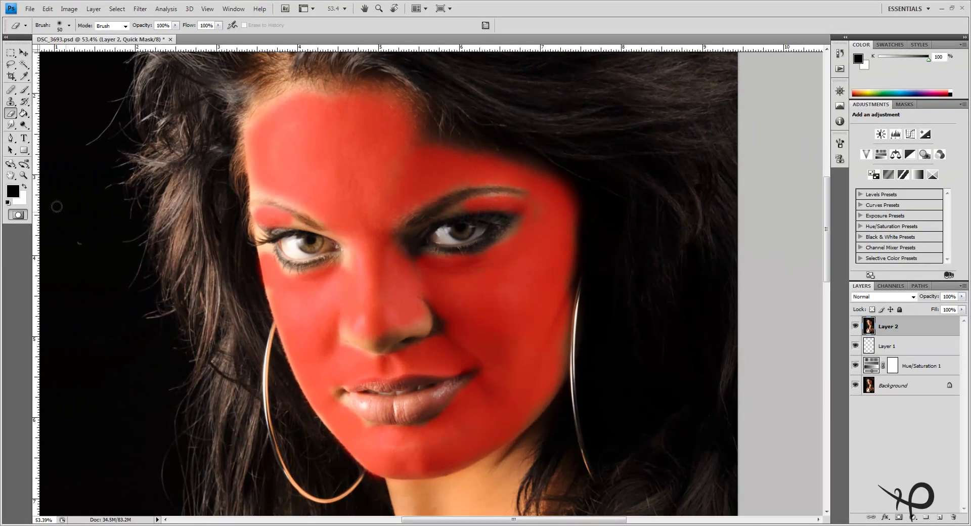
# - Fill the remaining gaps in the mask beside the lit eye and along the underside of the nose with a 50 px brush
pyautogui.click(25, 91)
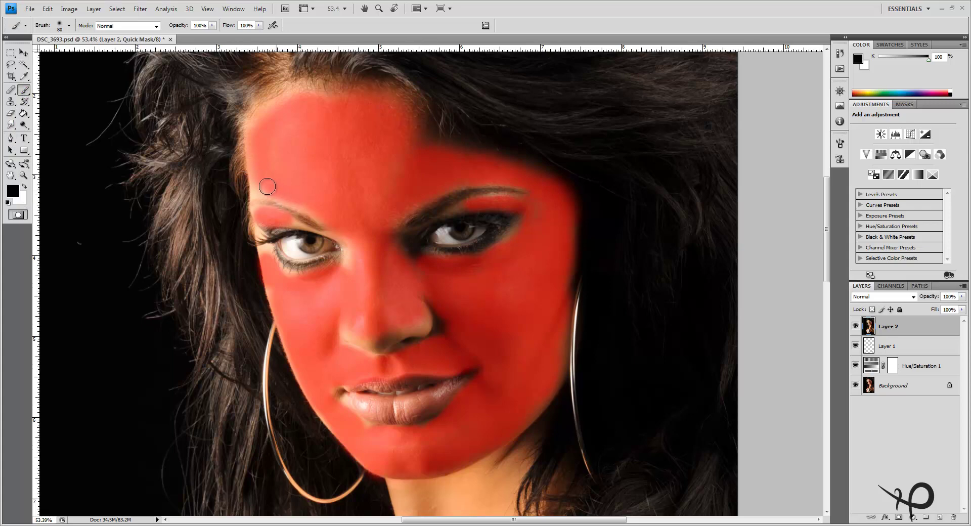
pyautogui.press('[')
pyautogui.press('[')
pyautogui.press('[')
pyautogui.press('[')
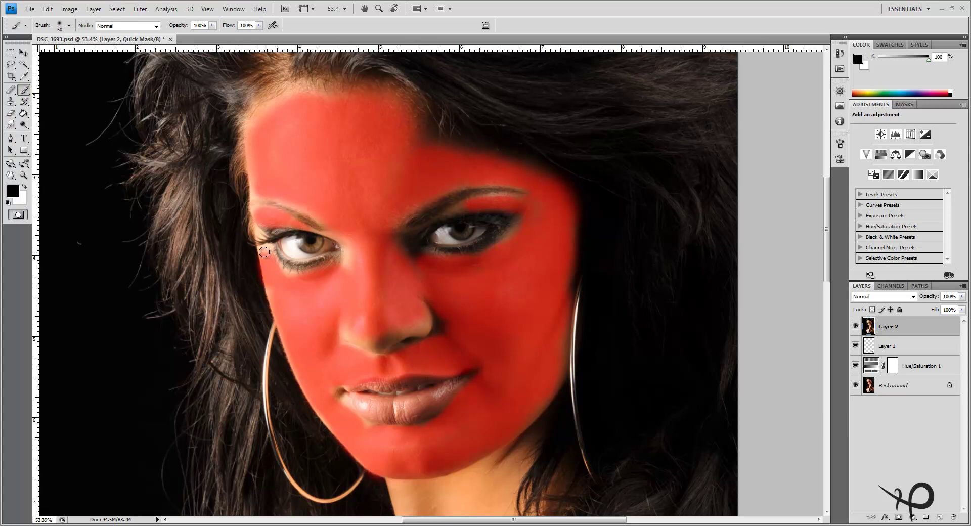
pyautogui.press(']')
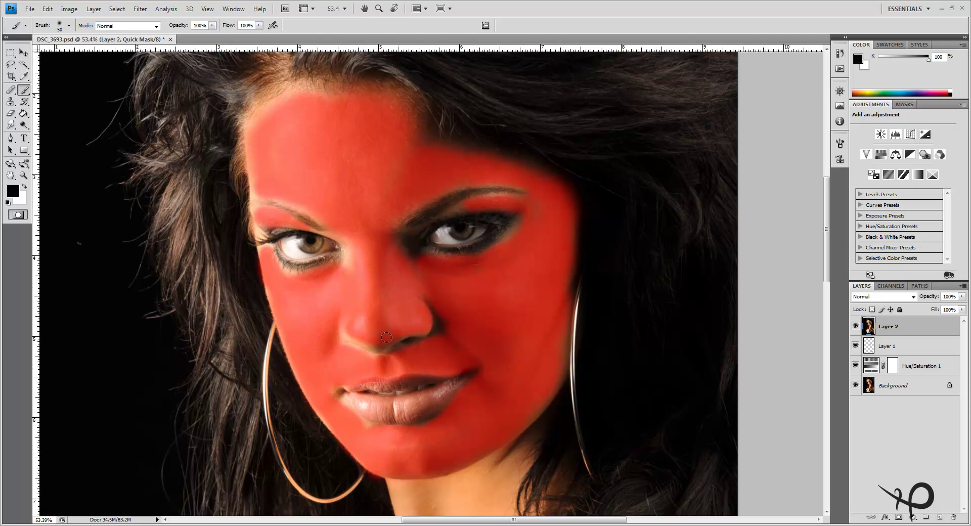
pyautogui.moveTo(378, 345); pyautogui.dragTo(346, 327)
# - Erase mask spill from the lips and repaint the mask on the skin along the upper lip
pyautogui.click(10, 113)
pyautogui.moveTo(384, 385)
pyautogui.mouseDown()
pyautogui.moveTo(358, 384)
pyautogui.moveTo(466, 378)
pyautogui.mouseUp()
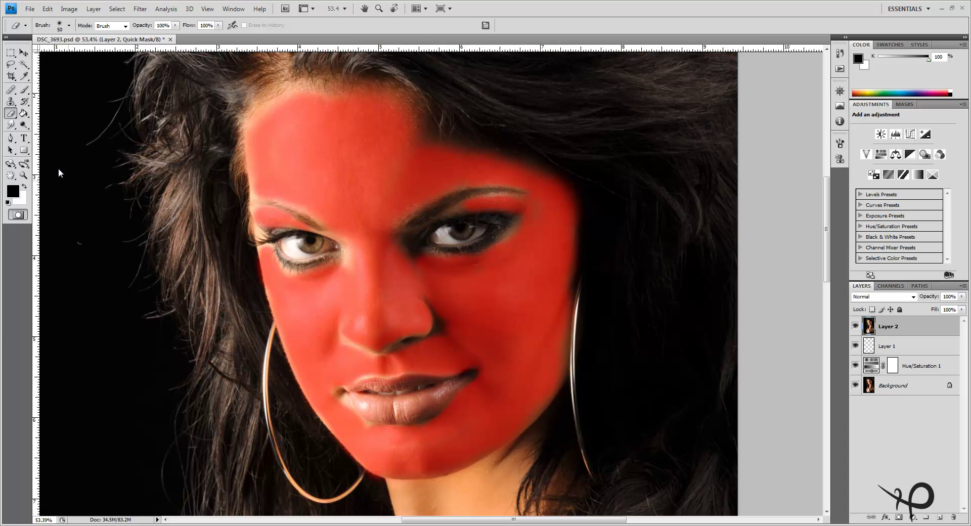
pyautogui.click(24, 90)
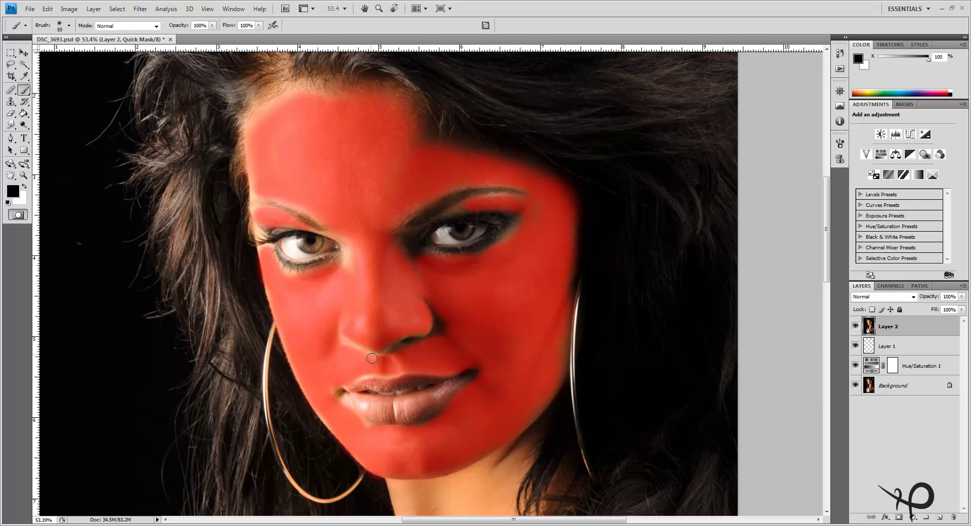
pyautogui.moveTo(379, 373); pyautogui.dragTo(361, 375)
# - Convert the quick mask to a selection and invert it to select only the facial skin
pyautogui.click(18, 213)
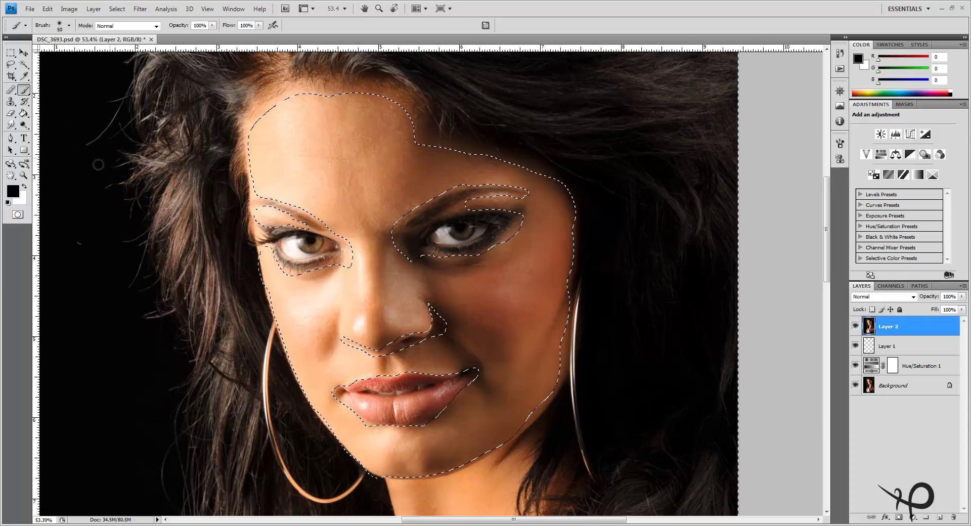
pyautogui.click(24, 176)
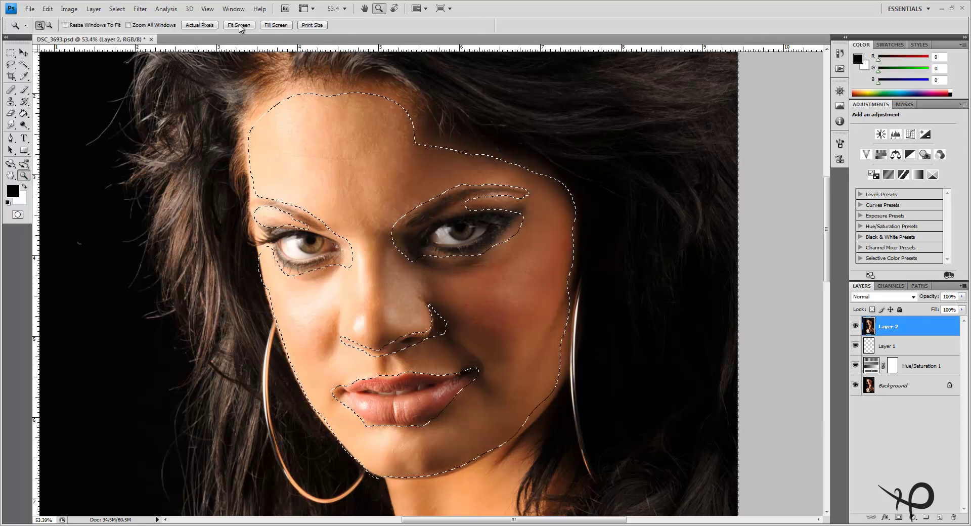
pyautogui.click(239, 26)
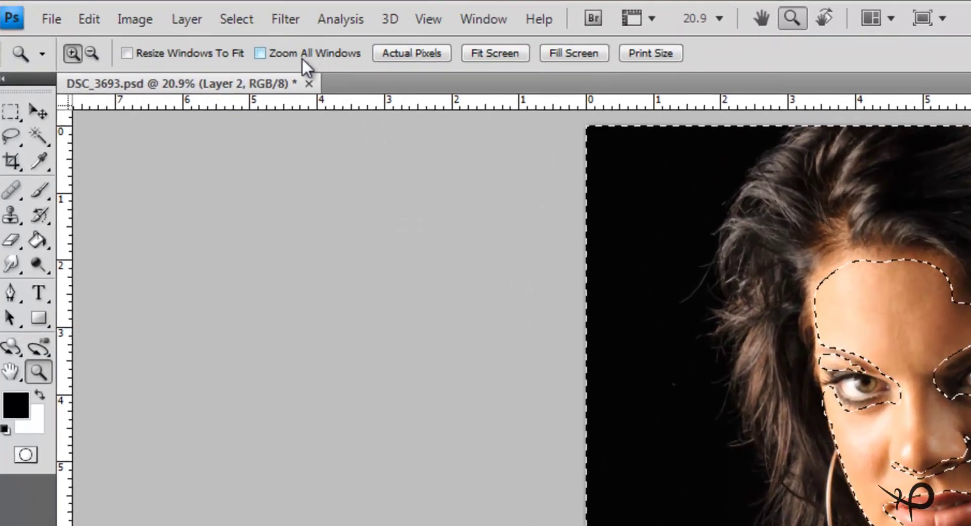
pyautogui.click(241, 24)
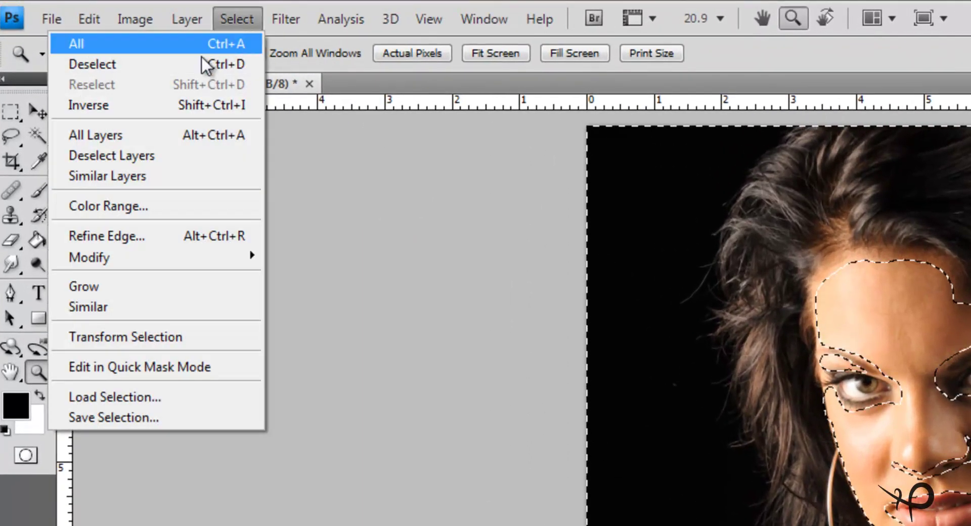
pyautogui.click(129, 105)
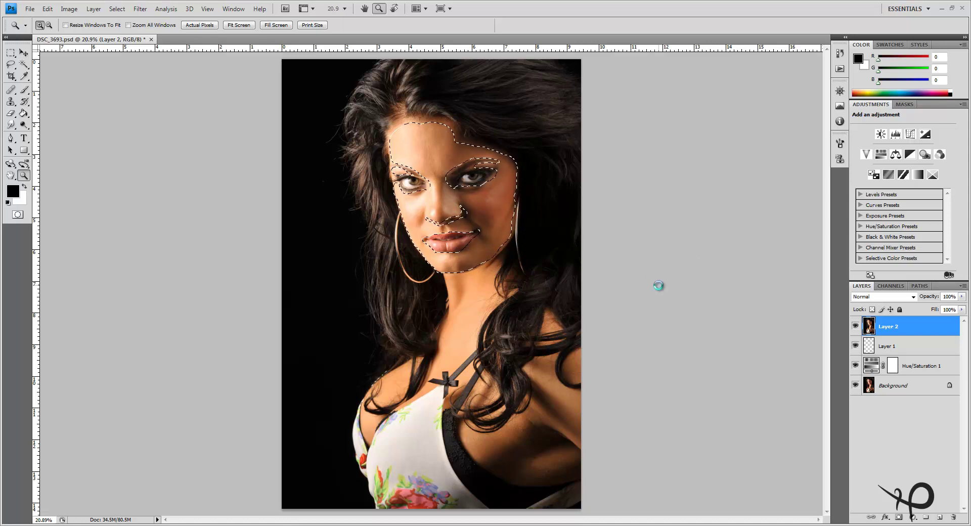
# - Copy the selected skin to a new layer and duplicate it, then hide the upper copy, keeping Layer 3 active
pyautogui.hotkey('ctrl', 'j')
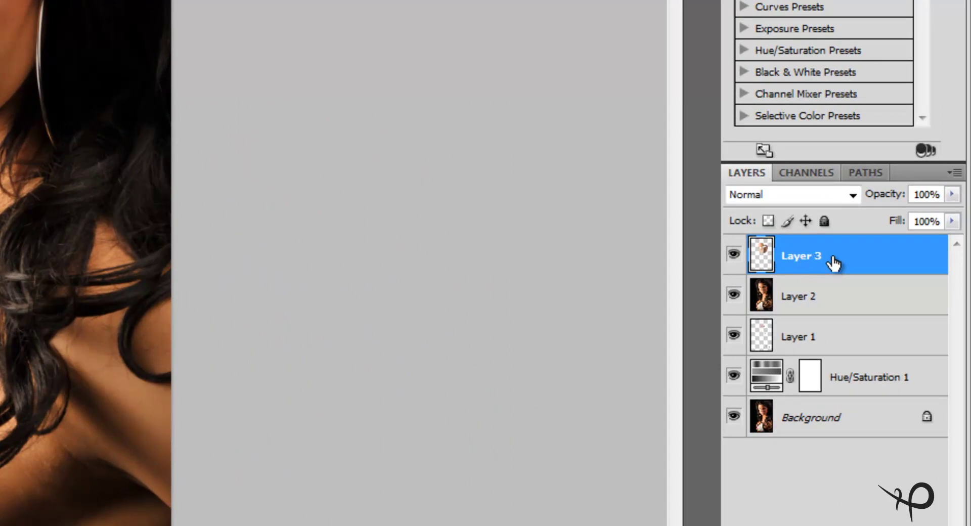
pyautogui.hotkey('ctrl', 'j')
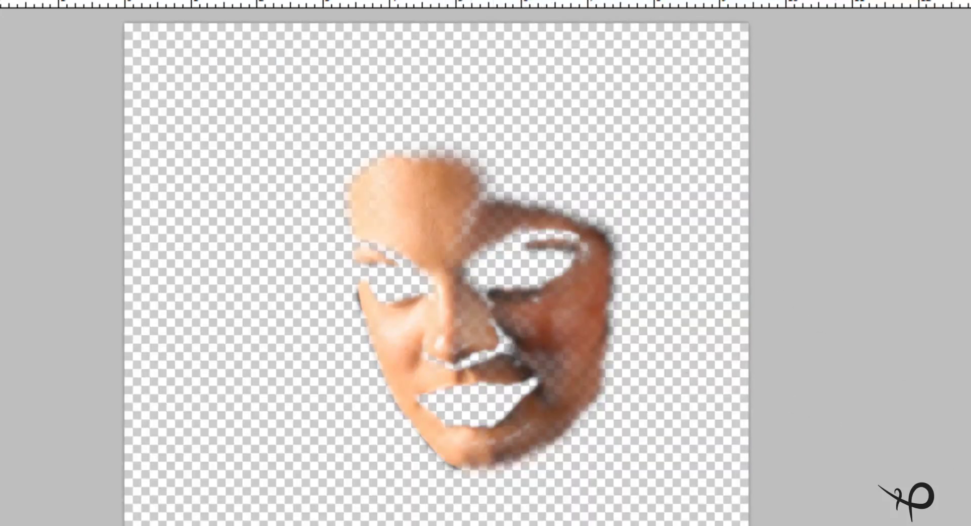
pyautogui.keyDown('alt'); pyautogui.click(855, 326); pyautogui.keyUp('alt')
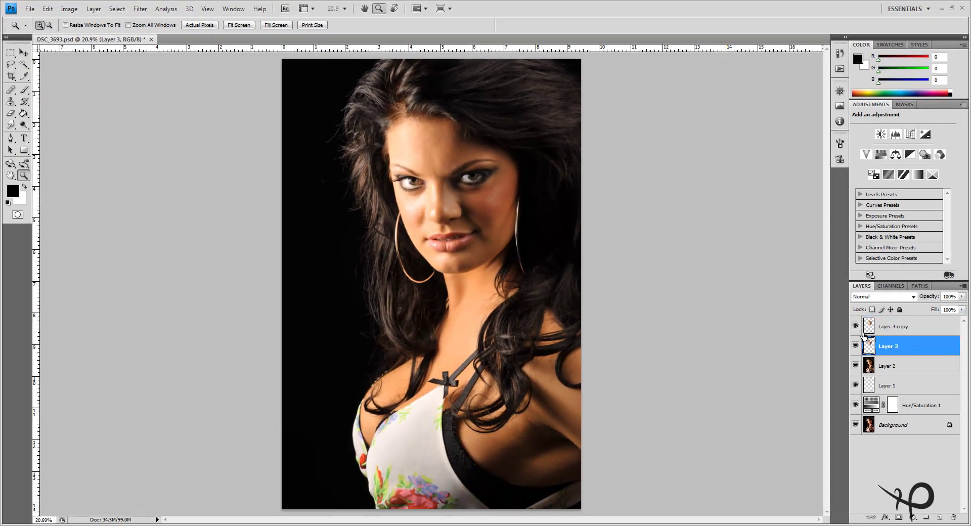
pyautogui.click(854, 327)
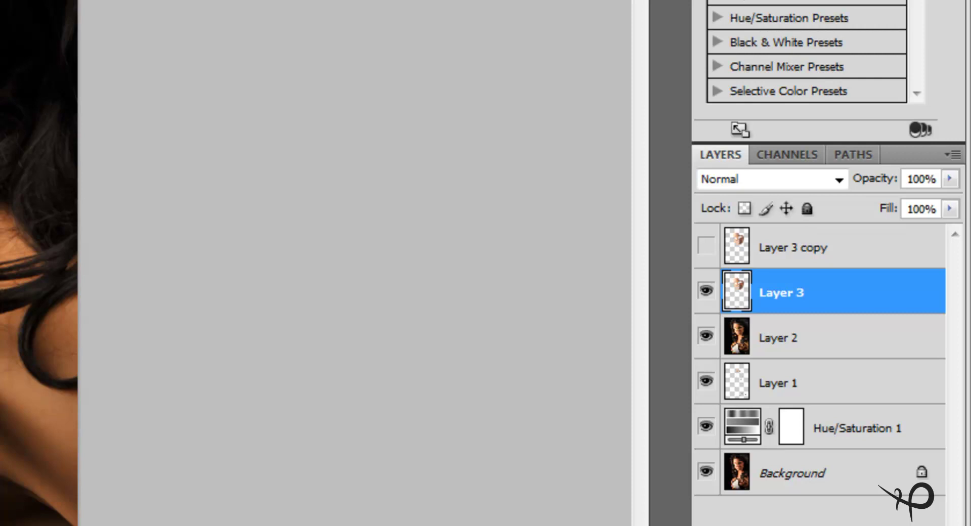
# - Start a Surface Blur on Layer 3 and set its radius to 20 pixels
pyautogui.moveTo(101, 303); pyautogui.dragTo(607, 314)
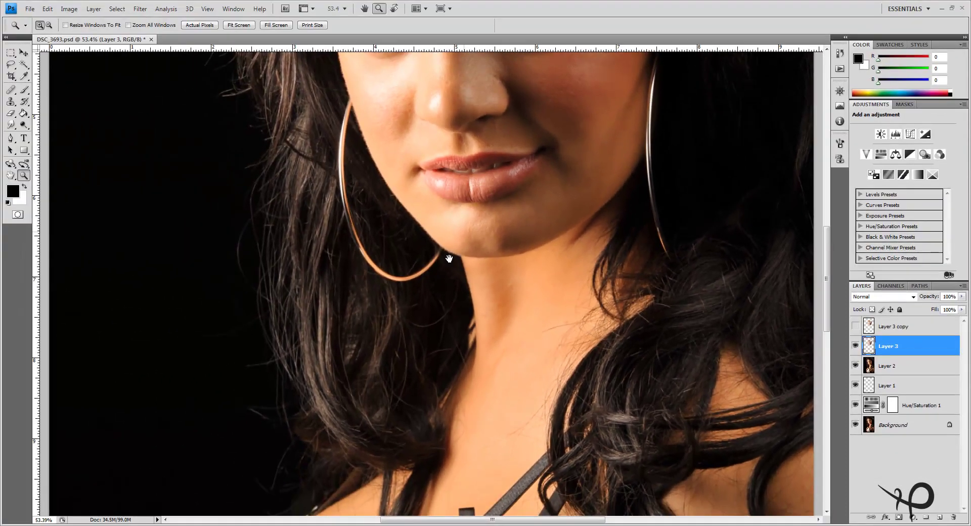
pyautogui.moveTo(449, 259); pyautogui.dragTo(380, 455)
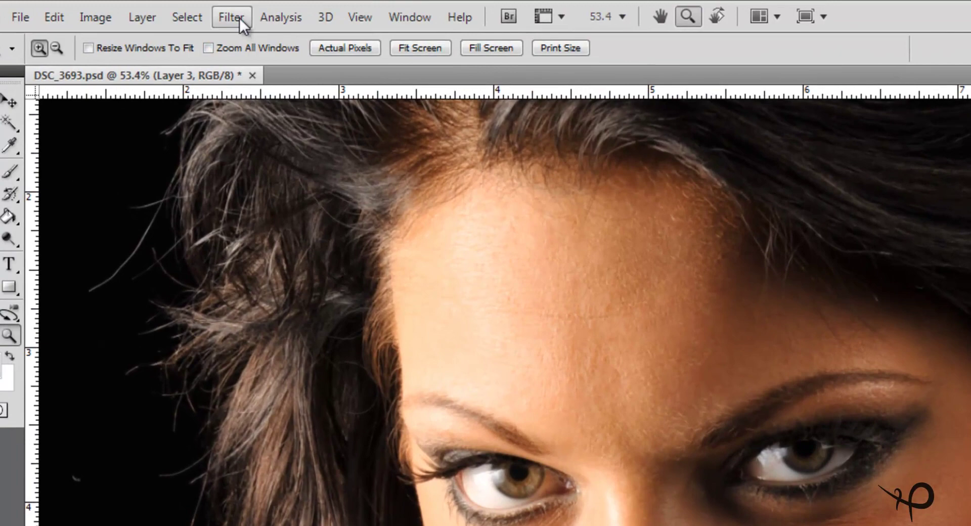
pyautogui.click(239, 20)
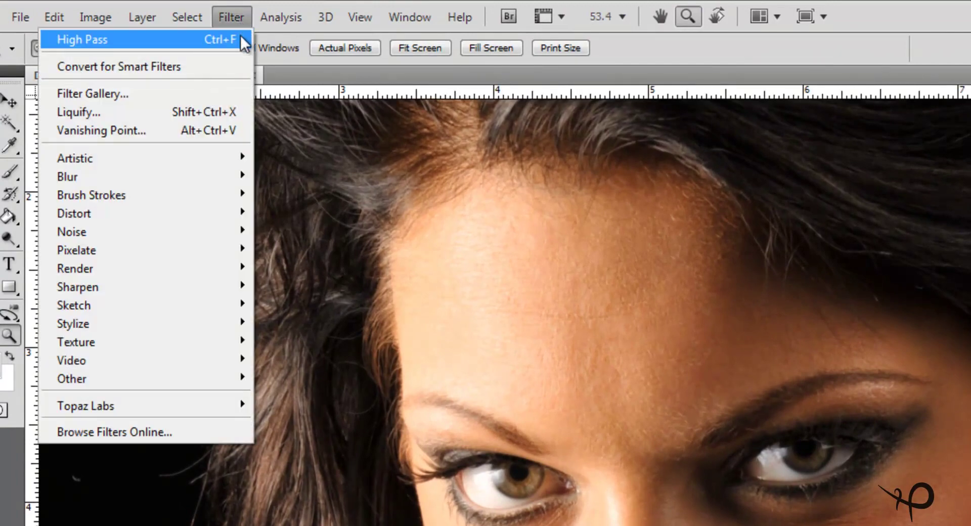
pyautogui.moveTo(180, 174)
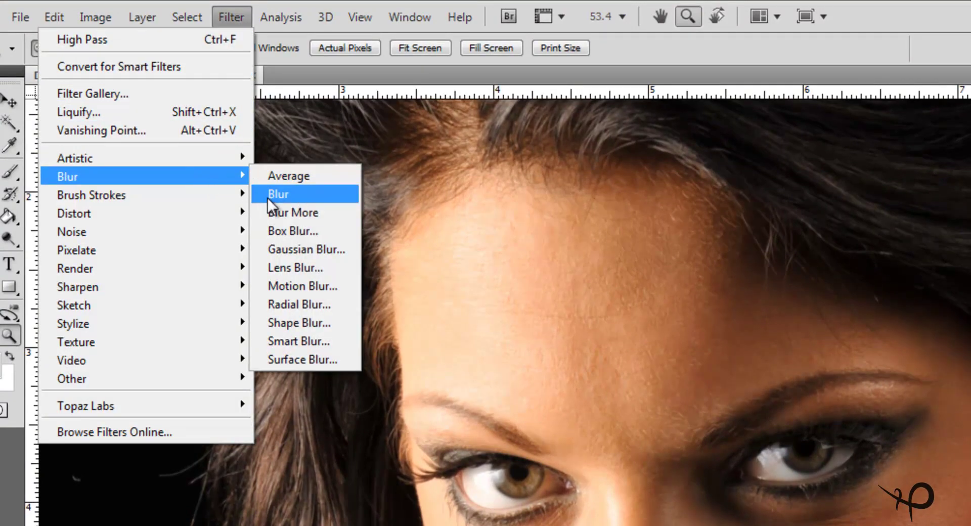
pyautogui.click(317, 359)
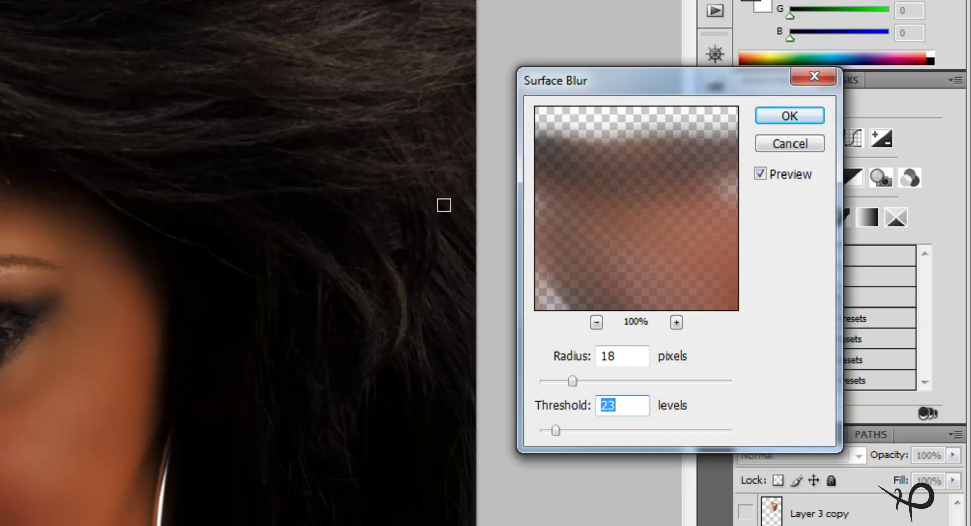
pyautogui.hotkey('shift', 'Tab')
pyautogui.moveTo(571, 380); pyautogui.dragTo(557, 379)
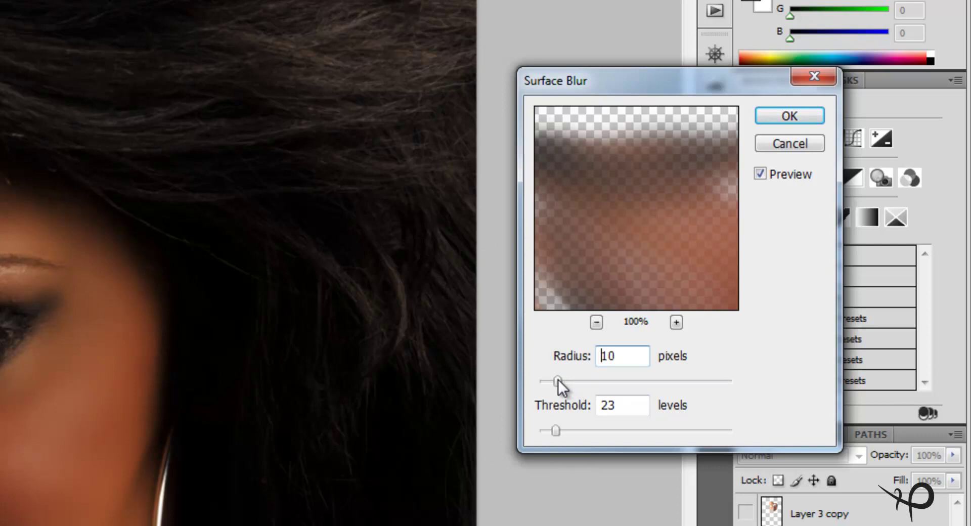
pyautogui.press('Up')
pyautogui.moveTo(562, 381); pyautogui.dragTo(578, 383)
# - Try high and low Surface Blur thresholds, settle on 200 levels and apply the blur to Layer 3
pyautogui.moveTo(556, 430); pyautogui.dragTo(691, 434)
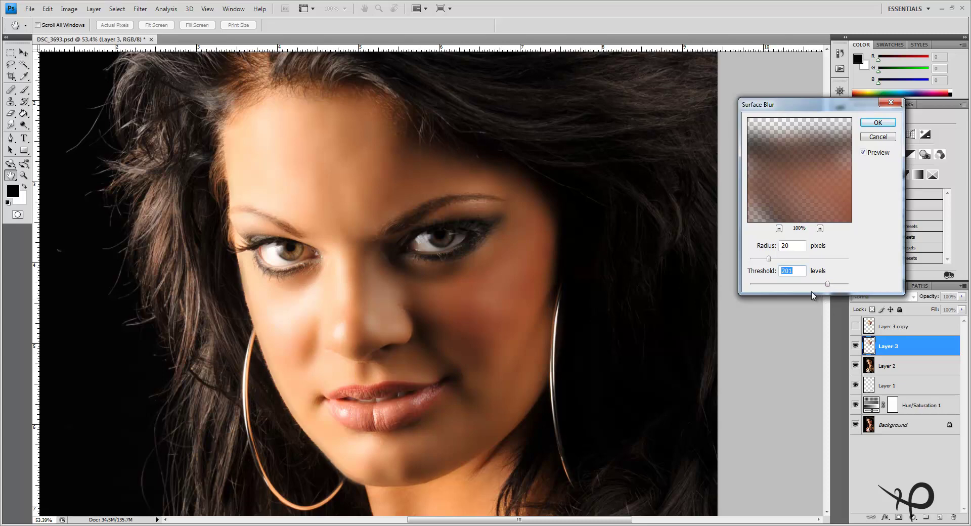
pyautogui.press('Down')
pyautogui.moveTo(828, 283); pyautogui.dragTo(851, 286)
pyautogui.moveTo(846, 286); pyautogui.dragTo(753, 287)
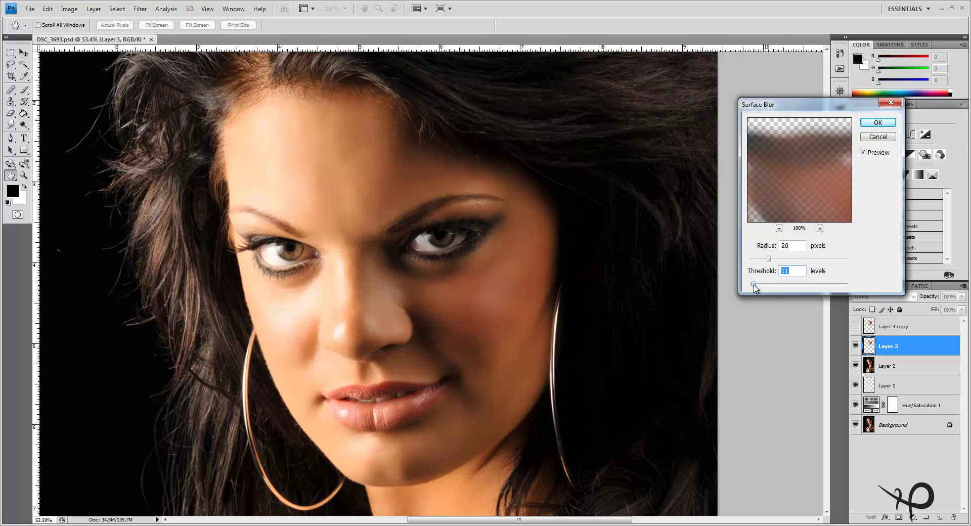
pyautogui.moveTo(753, 285); pyautogui.dragTo(828, 285)
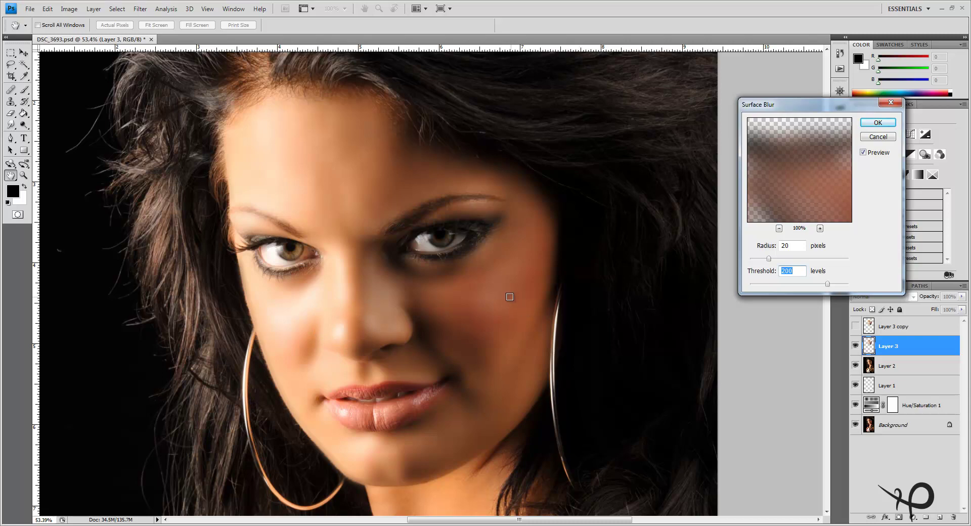
pyautogui.click(877, 123)
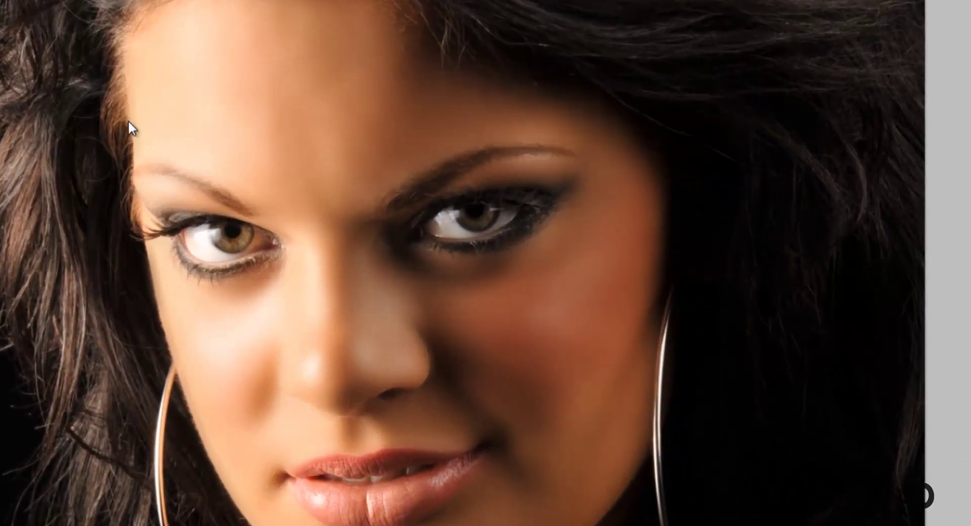
# - Make Layer 3 copy active and visible, and change its blend mode to Linear Light
pyautogui.click(459, 302)
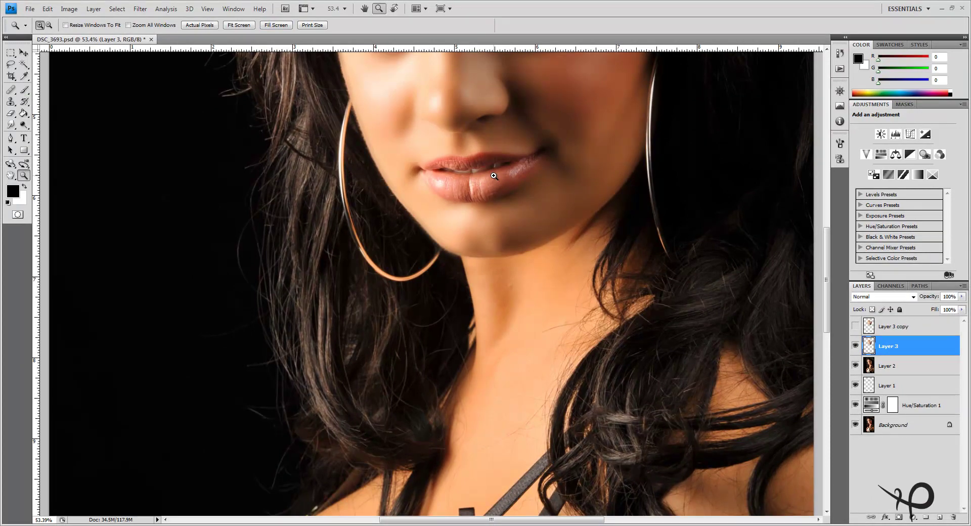
pyautogui.moveTo(498, 151); pyautogui.dragTo(508, 402)
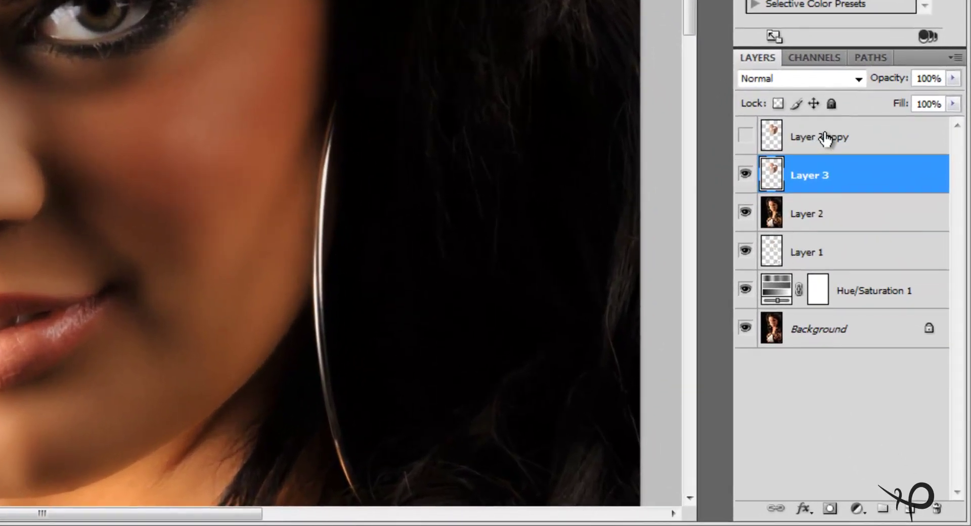
pyautogui.click(895, 327)
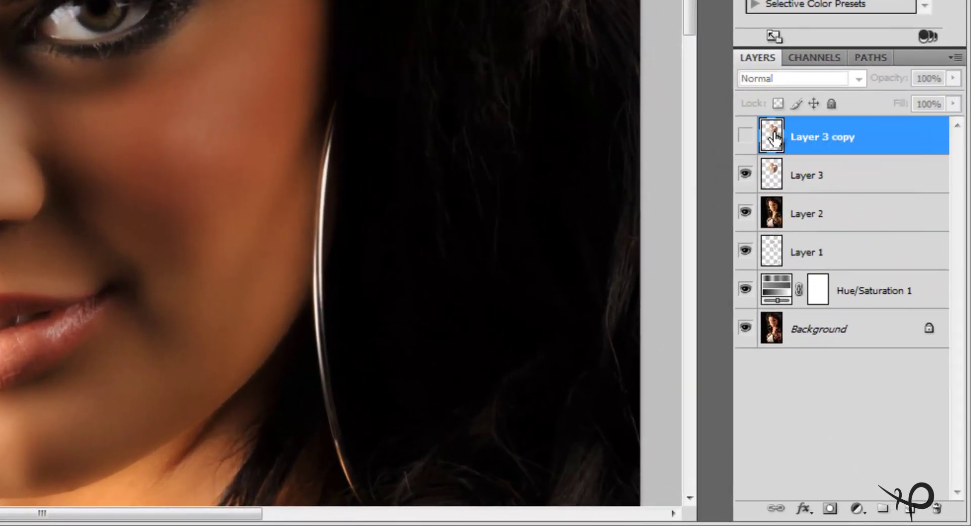
pyautogui.click(745, 135)
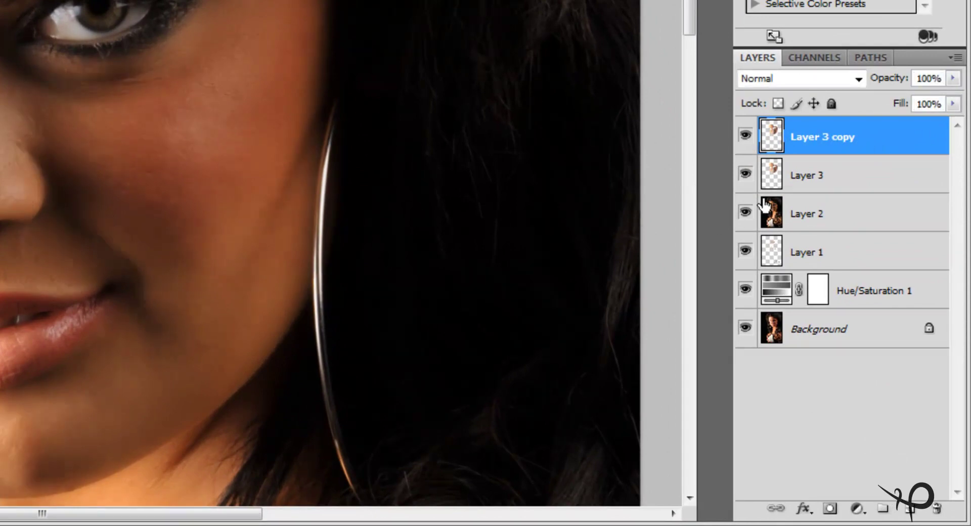
pyautogui.click(856, 78)
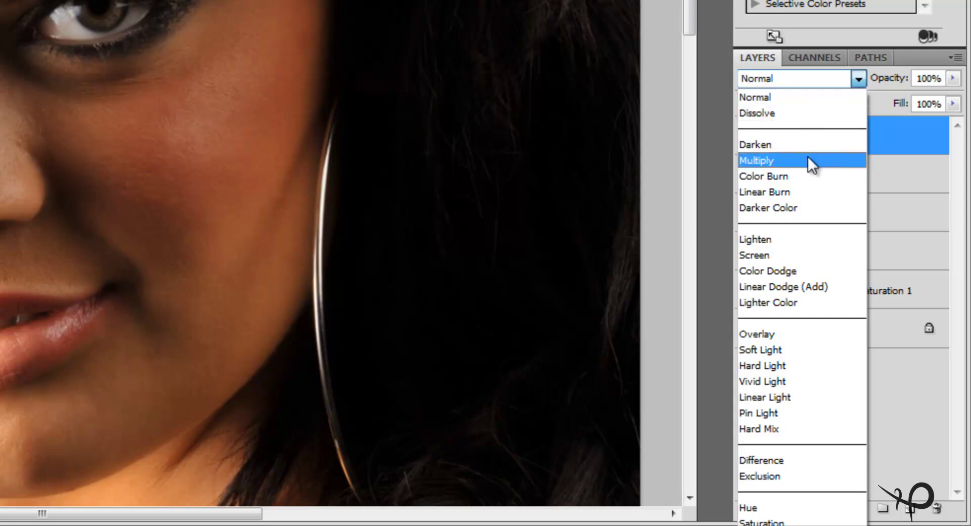
pyautogui.click(778, 395)
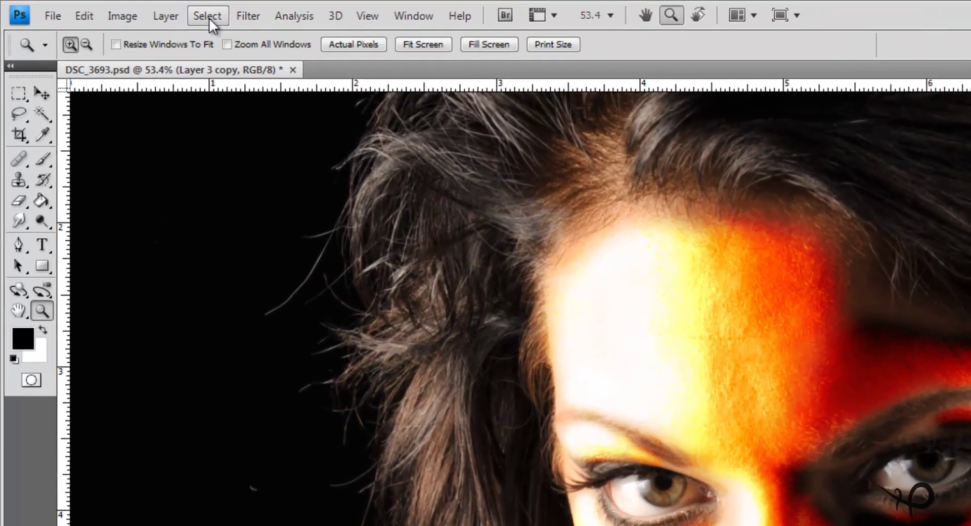
pyautogui.click(249, 17)
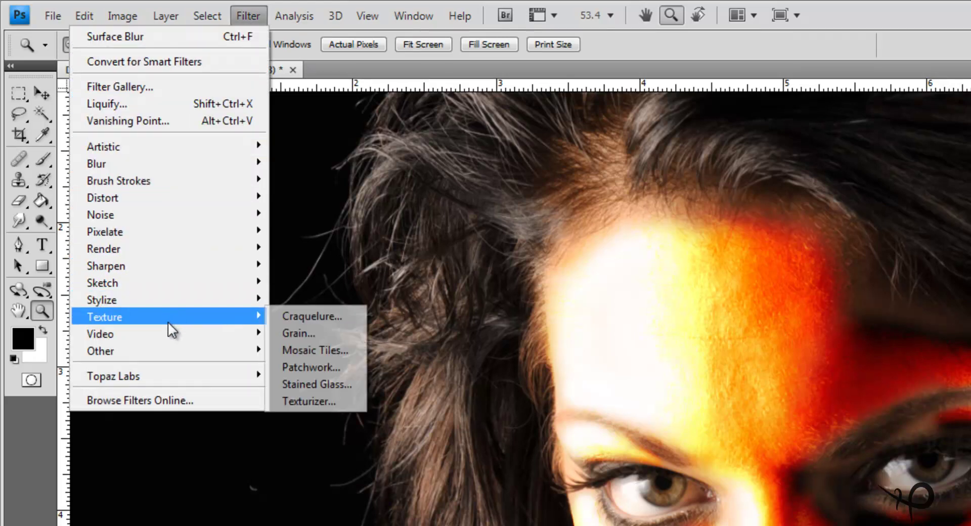
pyautogui.moveTo(151, 351)
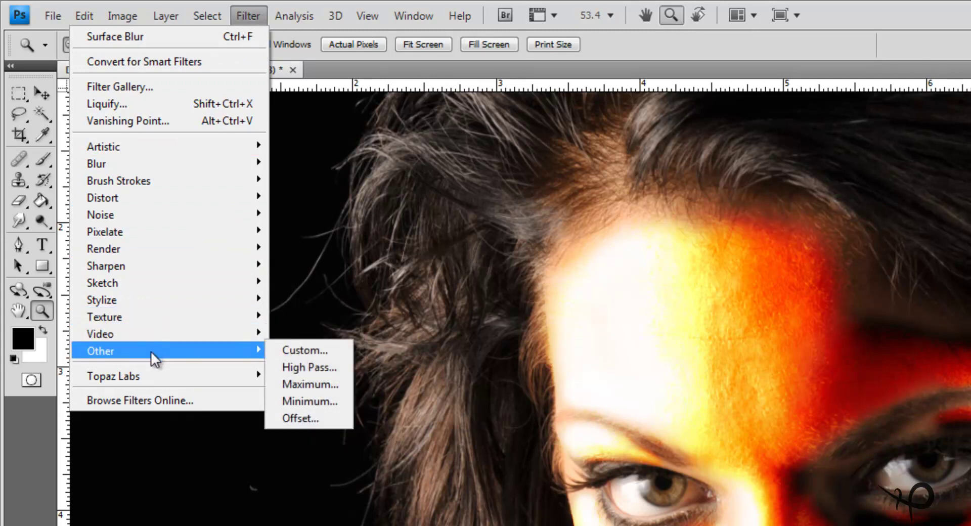
pyautogui.click(309, 365)
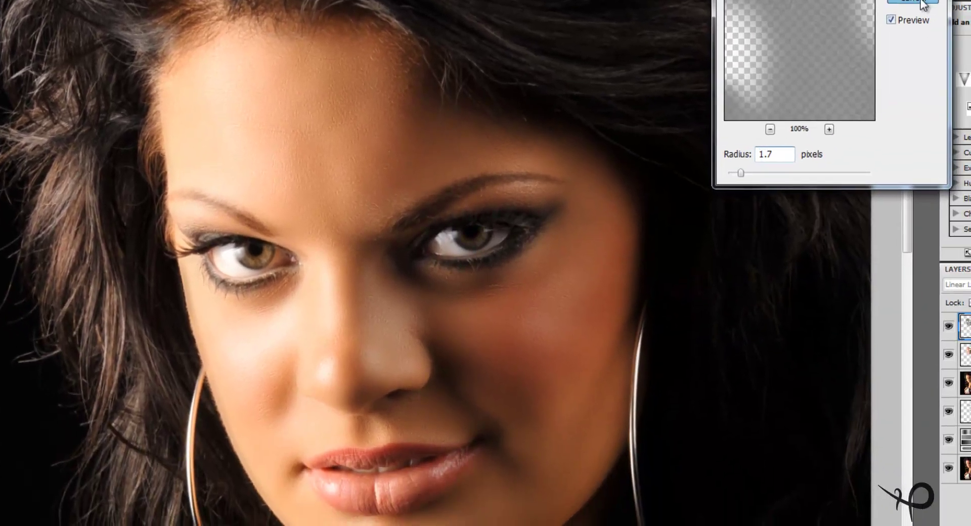
pyautogui.press('Return')
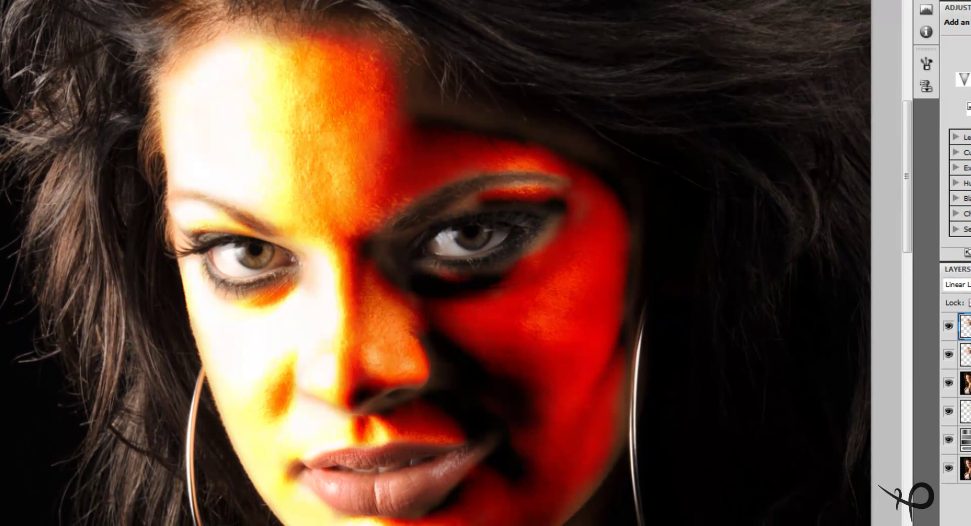
# - Apply a High Pass filter to Layer 3 copy, comparing radii from 0.1 pixels upward and settling on 1.7 pixels
pyautogui.hotkey('ctrl', '+')
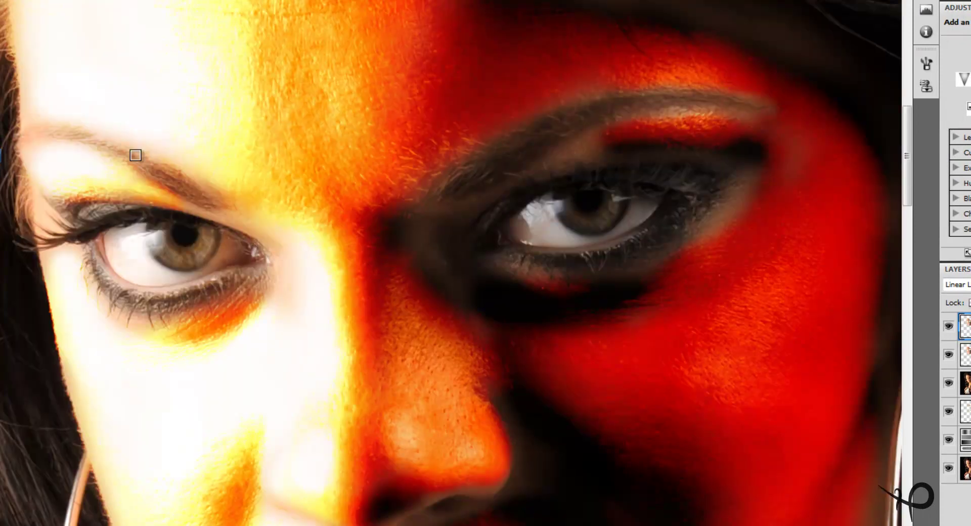
pyautogui.hotkey('ctrl', 'alt', 'f')
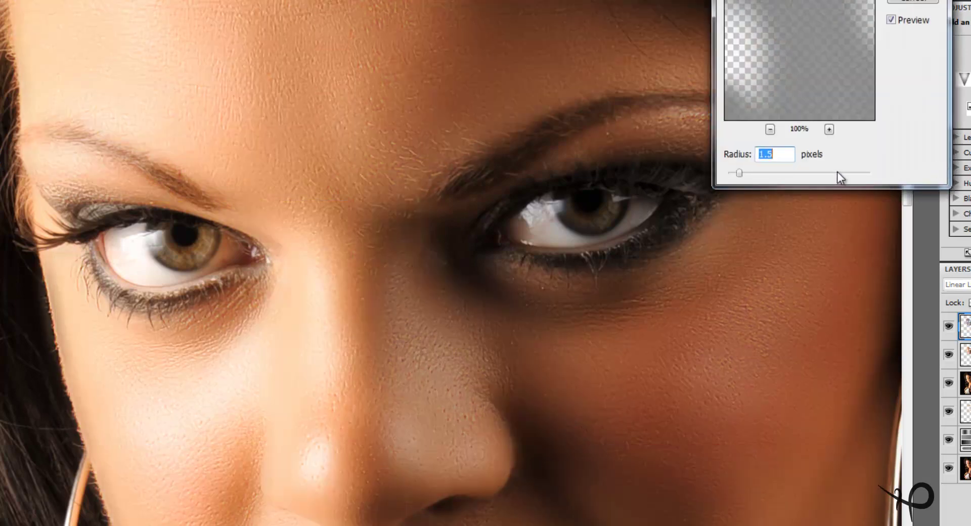
pyautogui.moveTo(738, 173); pyautogui.dragTo(723, 174)
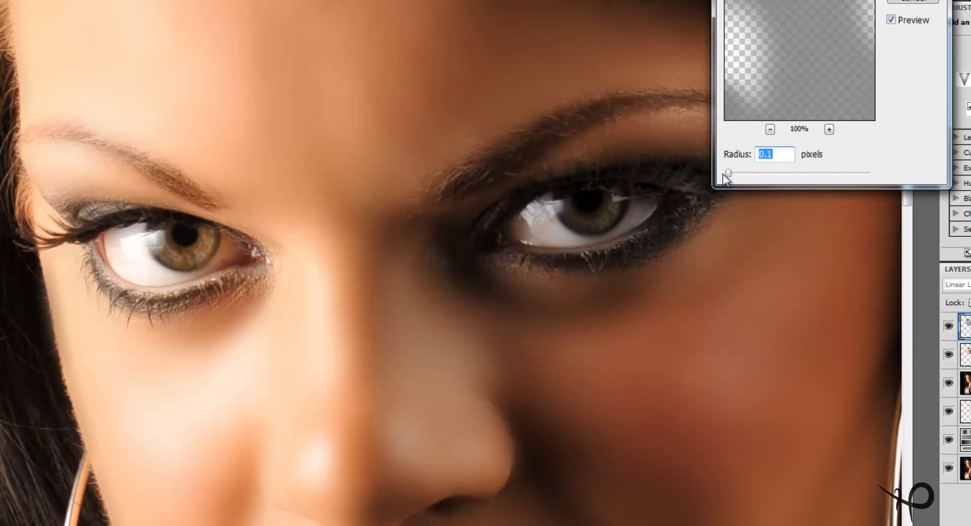
pyautogui.press('Up')
pyautogui.press('Up')
pyautogui.press('Up')
pyautogui.press('Up')
pyautogui.press('Up')
pyautogui.press('Up')
pyautogui.press('Up')
pyautogui.press('Up')
pyautogui.press('Up')
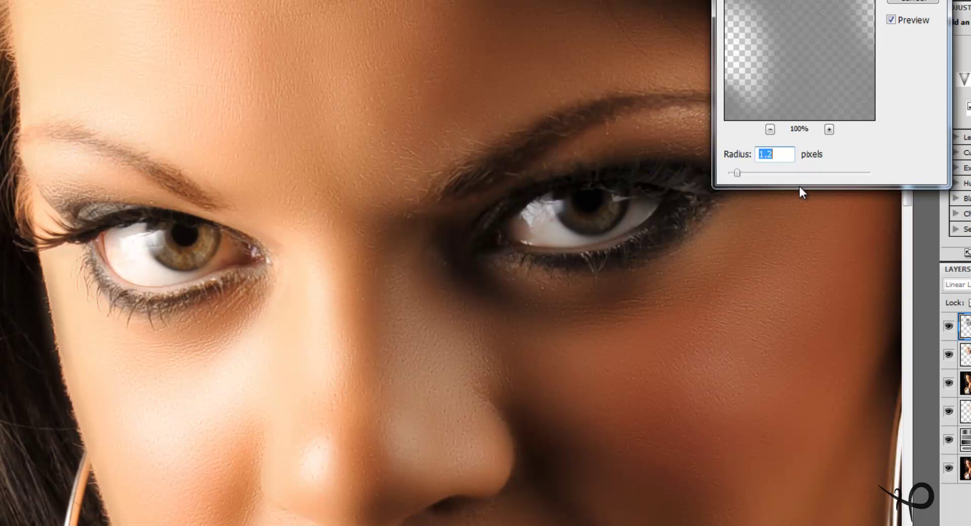
pyautogui.press('Up')
pyautogui.press('Up')
pyautogui.press('Up')
pyautogui.press('Down')
pyautogui.press('Down')
pyautogui.press('Down')
pyautogui.press('Down')
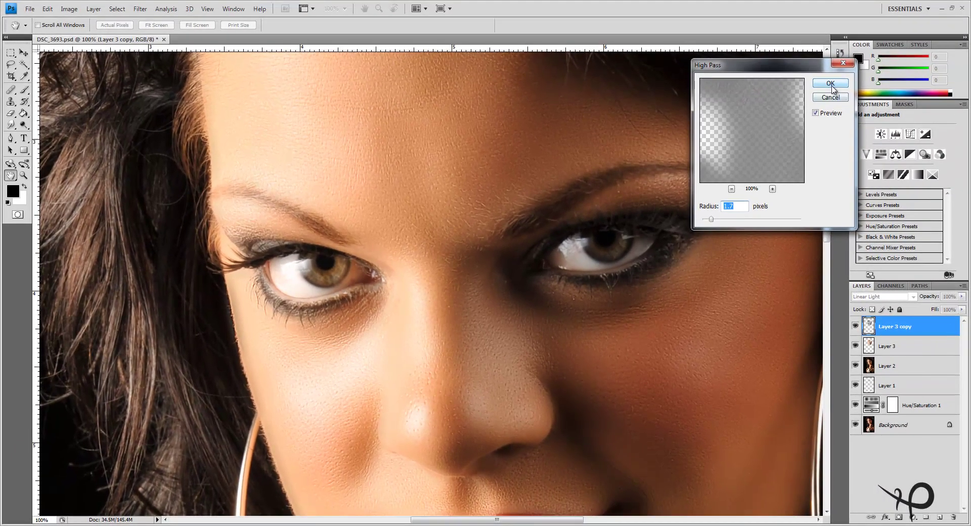
pyautogui.click(830, 84)
# - Make Layer 3 active and draw a freehand lasso selection around the middle of the forehead, down to between the eyebrows
pyautogui.press('z')
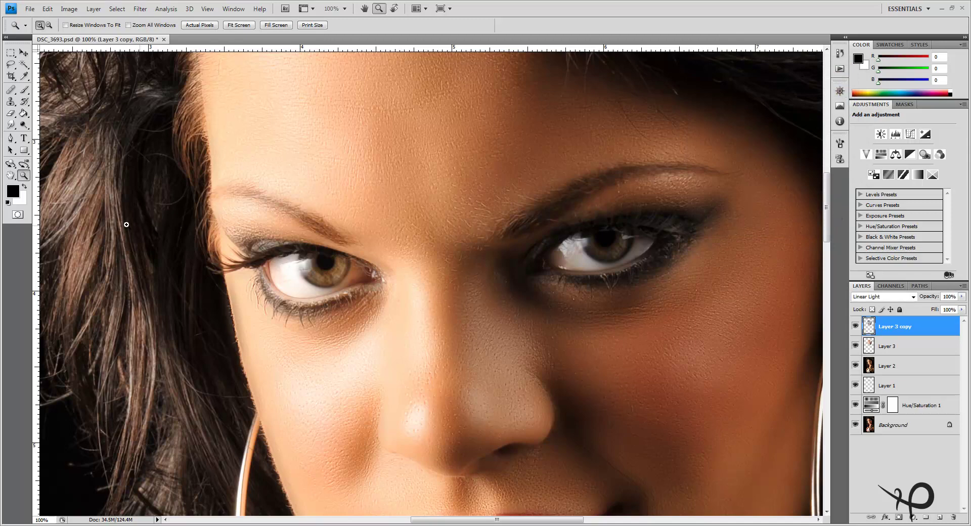
pyautogui.click(275, 25)
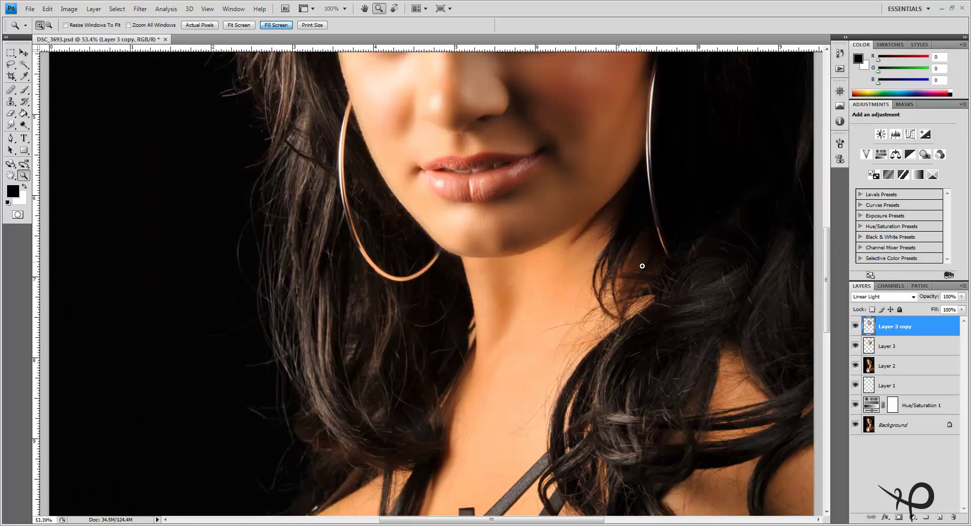
pyautogui.moveTo(564, 184); pyautogui.dragTo(546, 405)
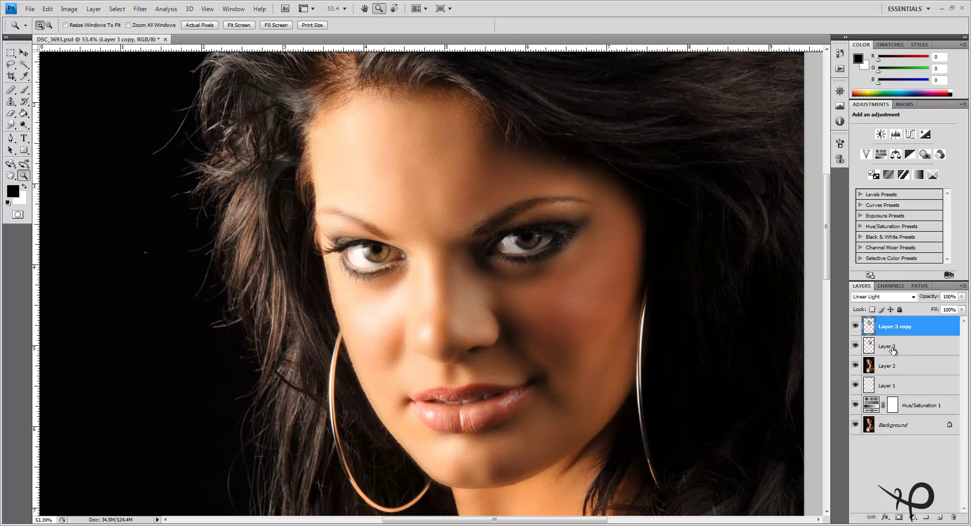
pyautogui.click(893, 348)
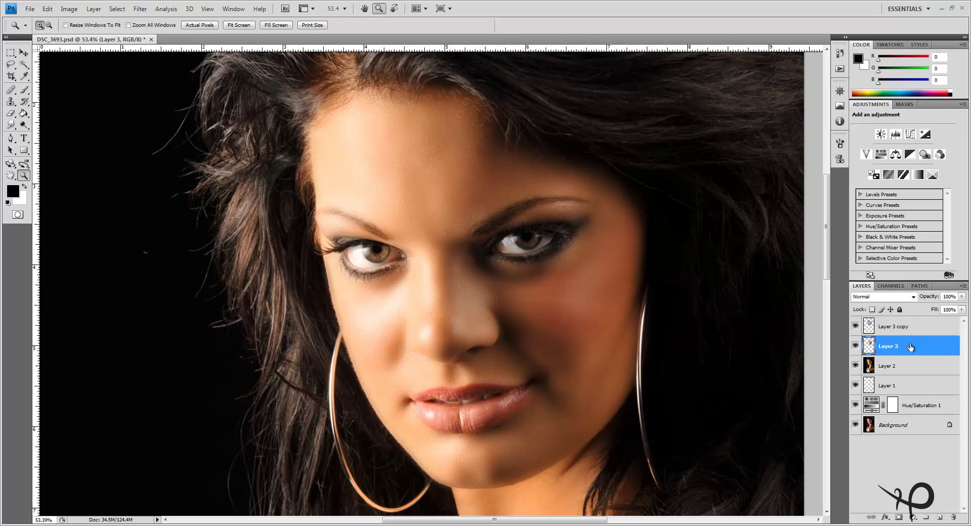
pyautogui.click(10, 64)
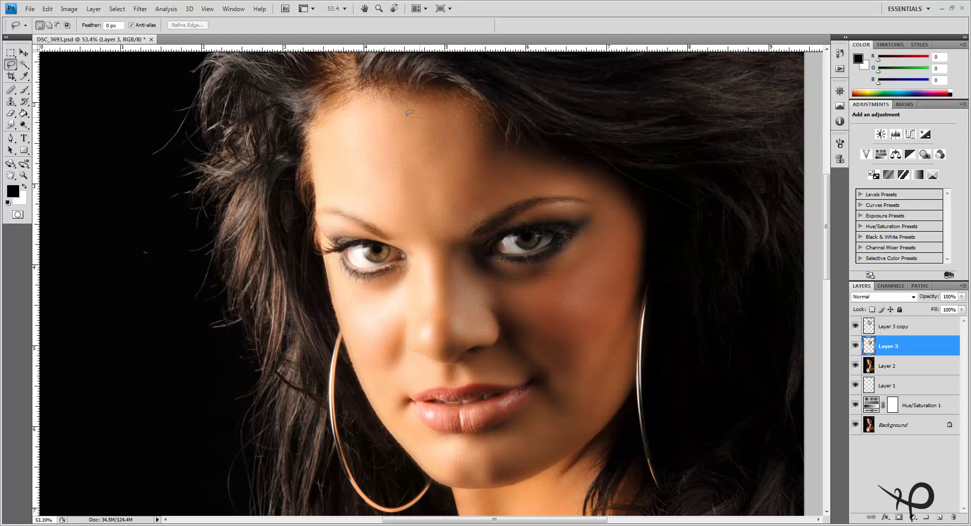
pyautogui.moveTo(407, 114)
pyautogui.mouseDown()
pyautogui.moveTo(375, 136)
pyautogui.moveTo(365, 196)
pyautogui.moveTo(375, 217)
pyautogui.moveTo(409, 233)
pyautogui.mouseUp()
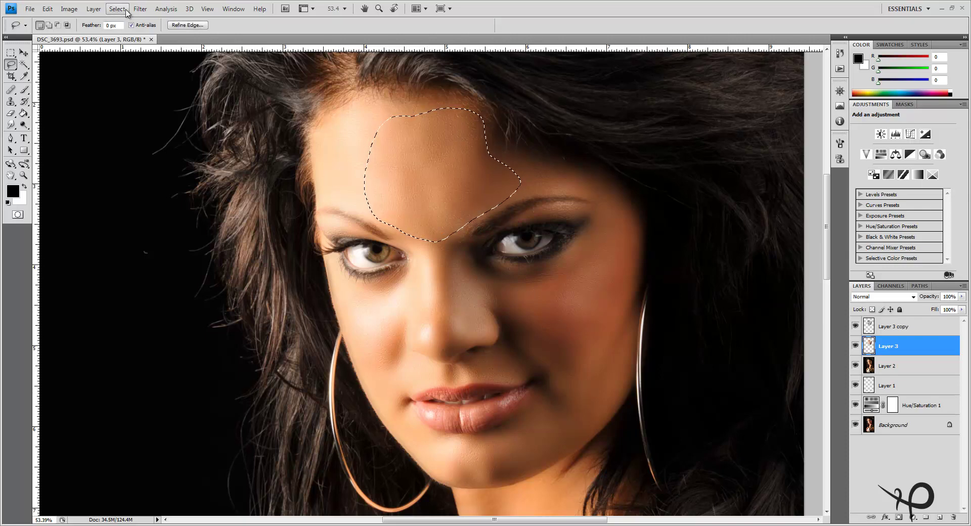
# - Apply a Surface Blur with radius 20 pixels and threshold 200 levels to the selected forehead area on Layer 3
pyautogui.click(140, 9)
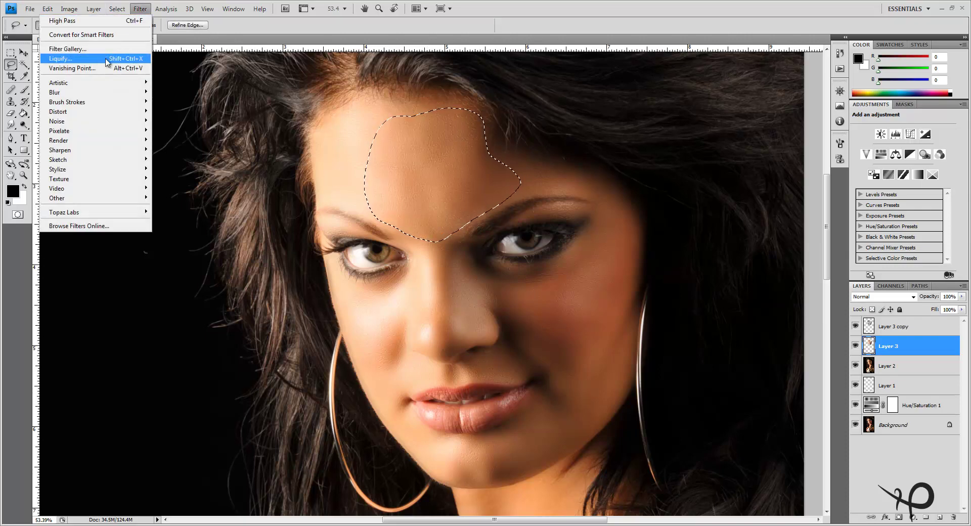
pyautogui.moveTo(117, 95)
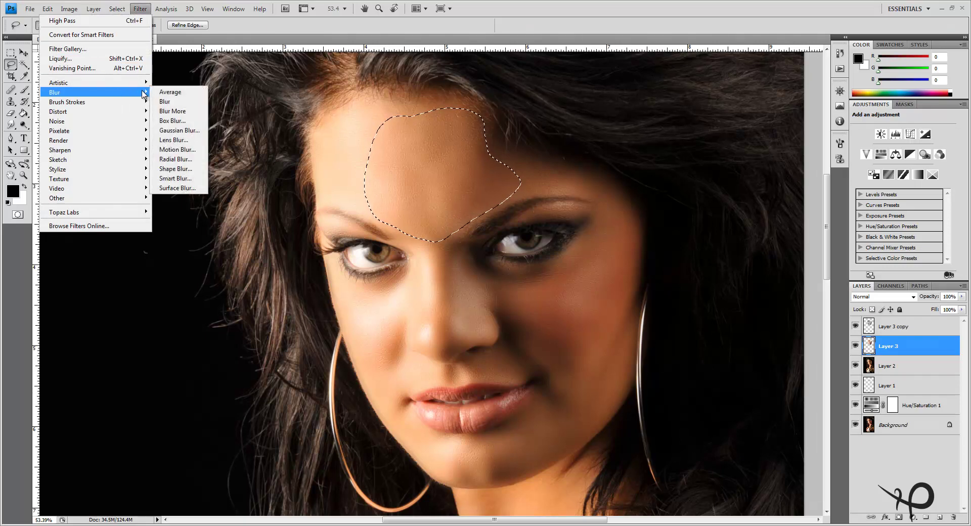
pyautogui.click(178, 188)
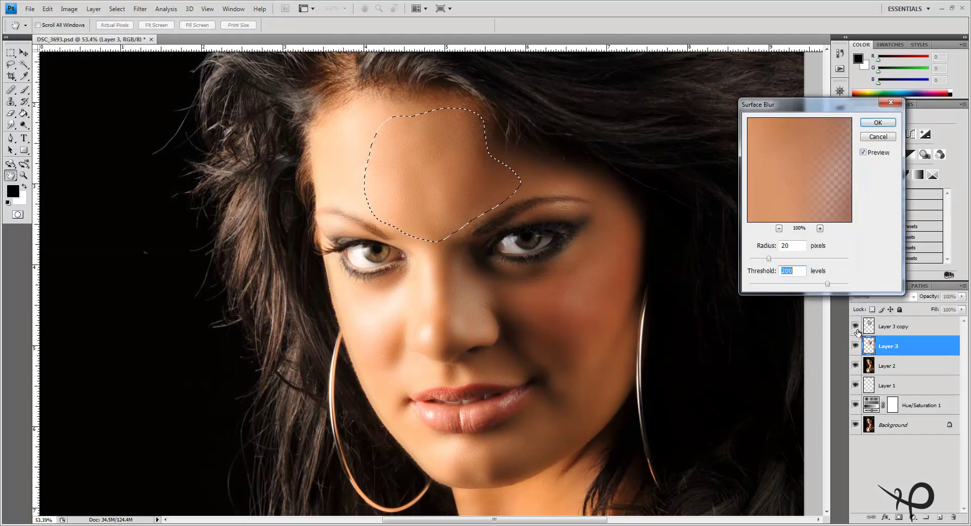
pyautogui.press('Return')
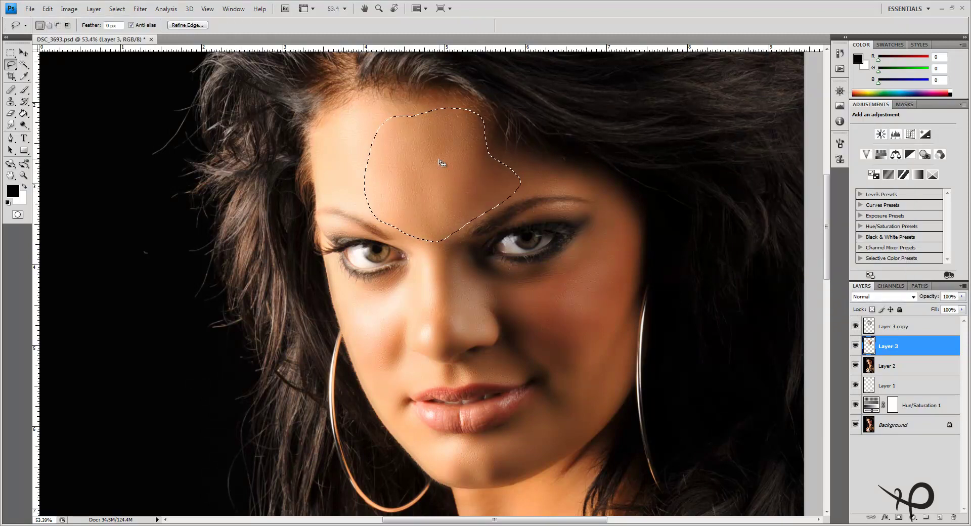
# - Reapply the last Surface Blur to the selected middle of the forehead on Layer 3, and deselect
pyautogui.click(146, 11)
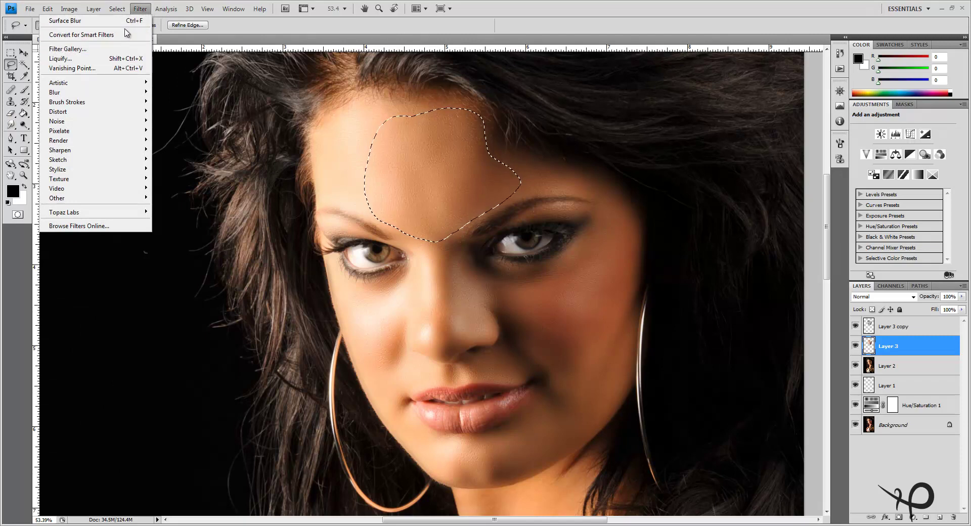
pyautogui.click(126, 22)
pyautogui.hotkey('ctrl', 'd')
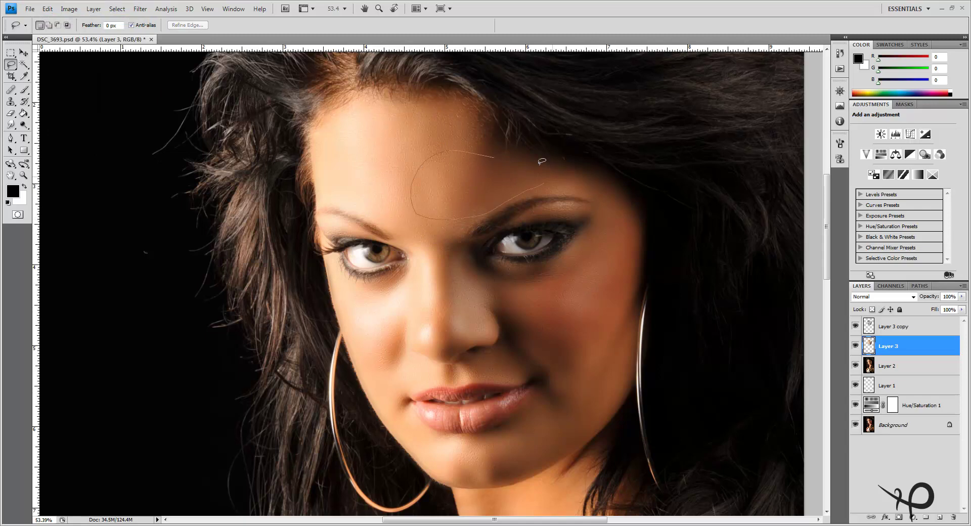
# - Lasso the lower forehead area extending above the shadow-side eyebrow, repeat the Surface Blur on it, and deselect
pyautogui.moveTo(472, 176); pyautogui.dragTo(470, 177)
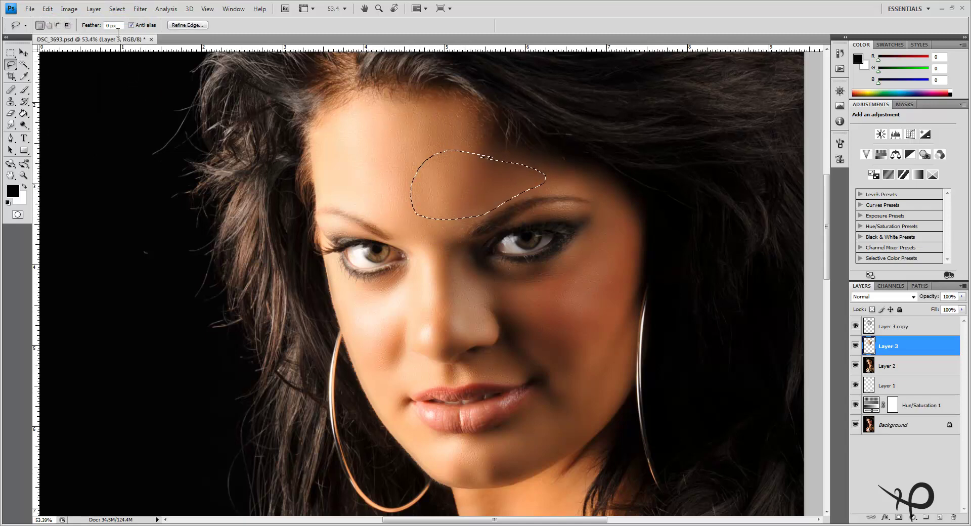
pyautogui.click(142, 11)
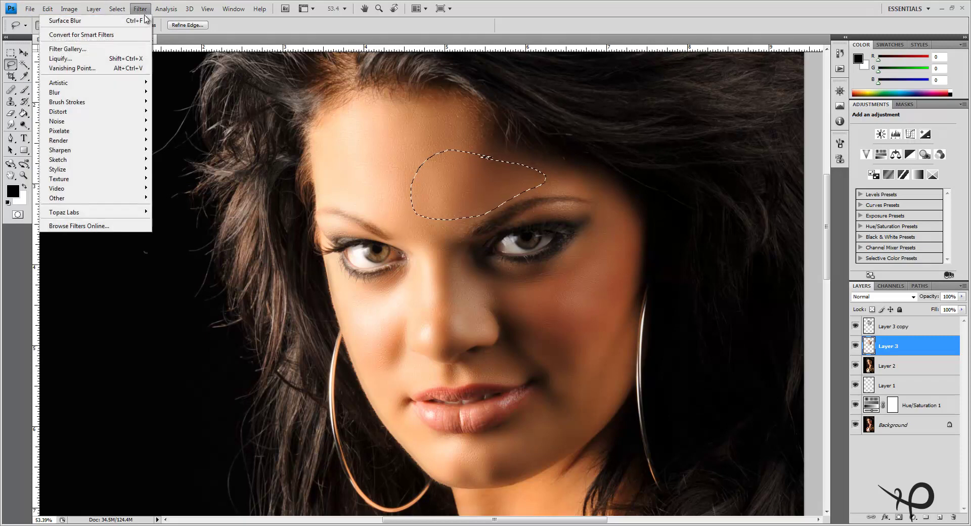
pyautogui.click(141, 22)
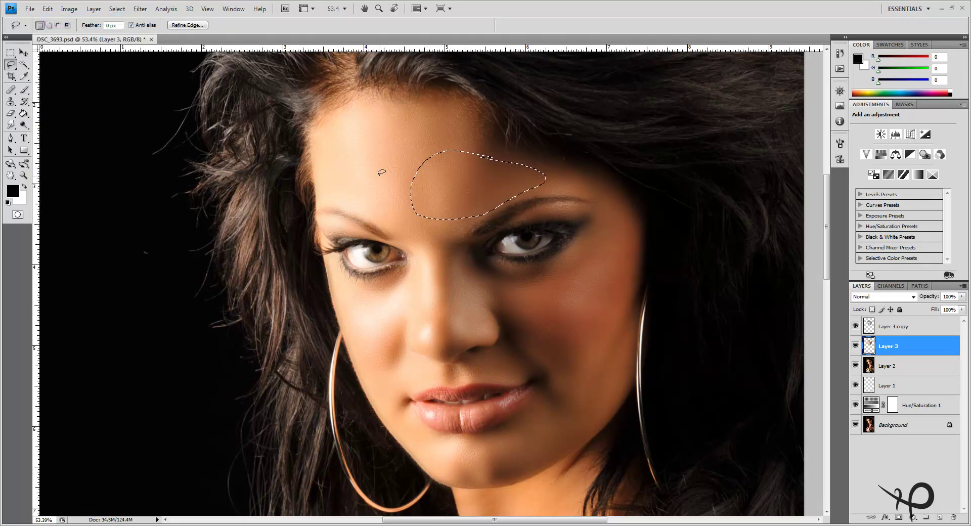
pyautogui.hotkey('ctrl', 'd')
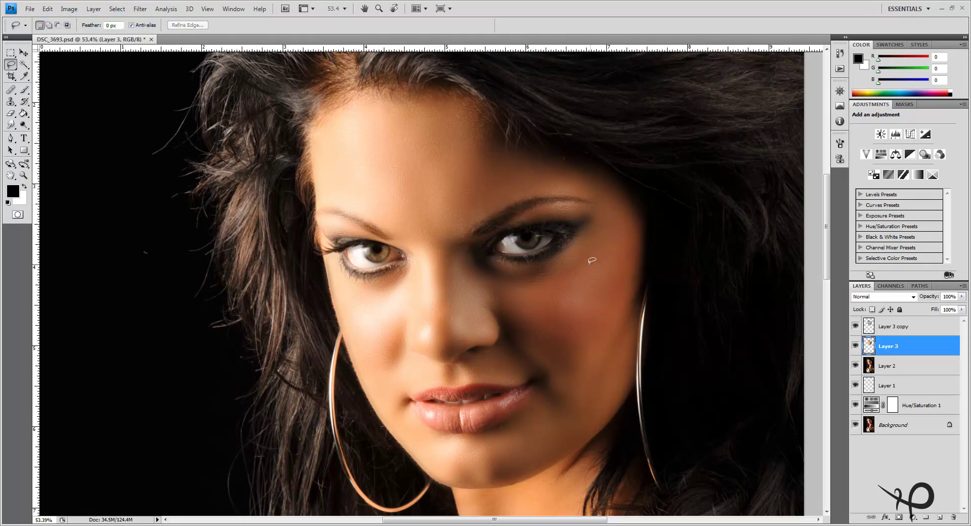
# - Lasso the reddish upper cheek below the shadow-side eye, repeat the Surface Blur on it, and deselect
pyautogui.moveTo(552, 270)
pyautogui.mouseDown()
pyautogui.moveTo(529, 295)
pyautogui.moveTo(548, 311)
pyautogui.mouseUp()
pyautogui.moveTo(620, 261); pyautogui.dragTo(570, 263)
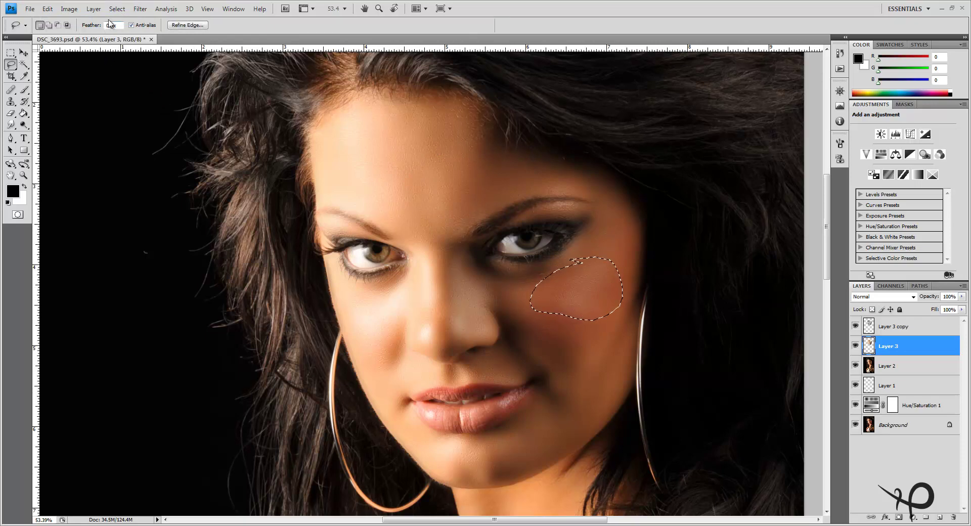
pyautogui.click(137, 9)
pyautogui.click(134, 17)
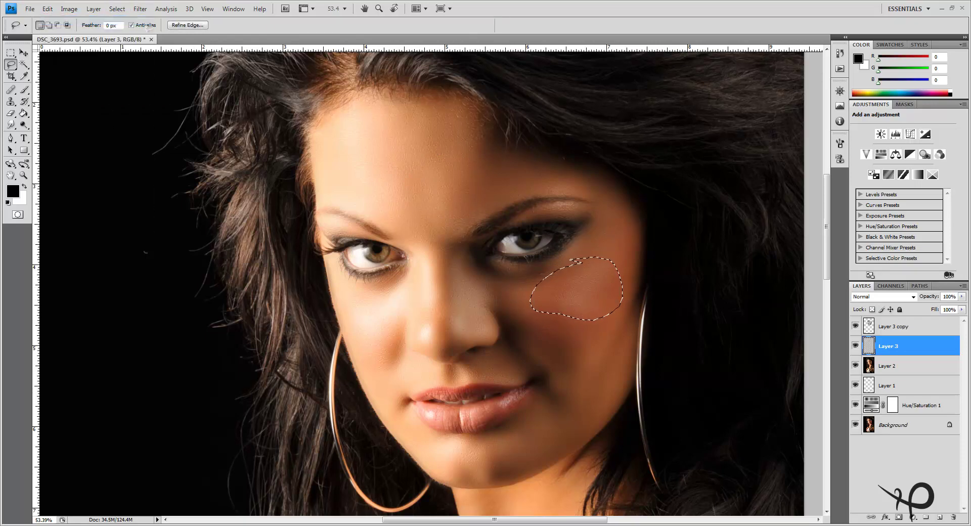
pyautogui.hotkey('ctrl', 'd')
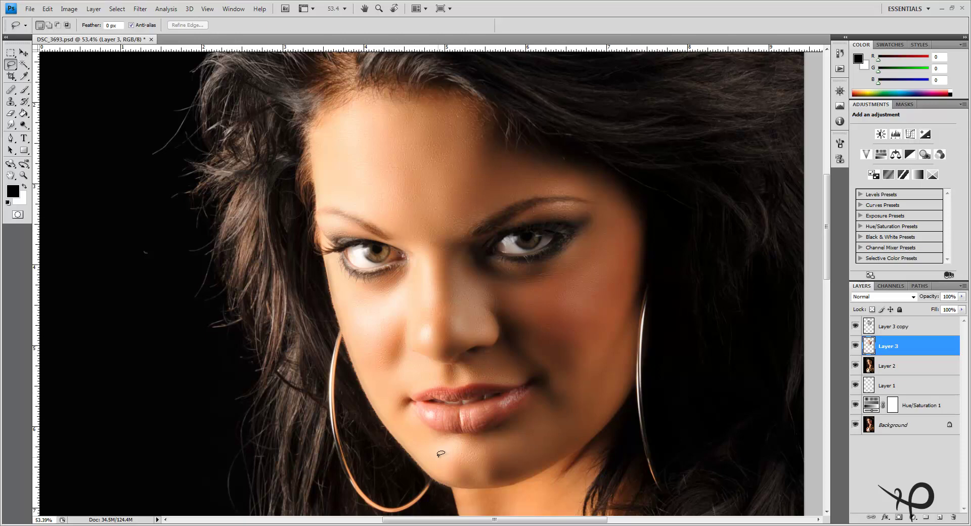
# - Select Layer 3 copy and Layer 3 together and put them in a layer group
pyautogui.click(23, 175)
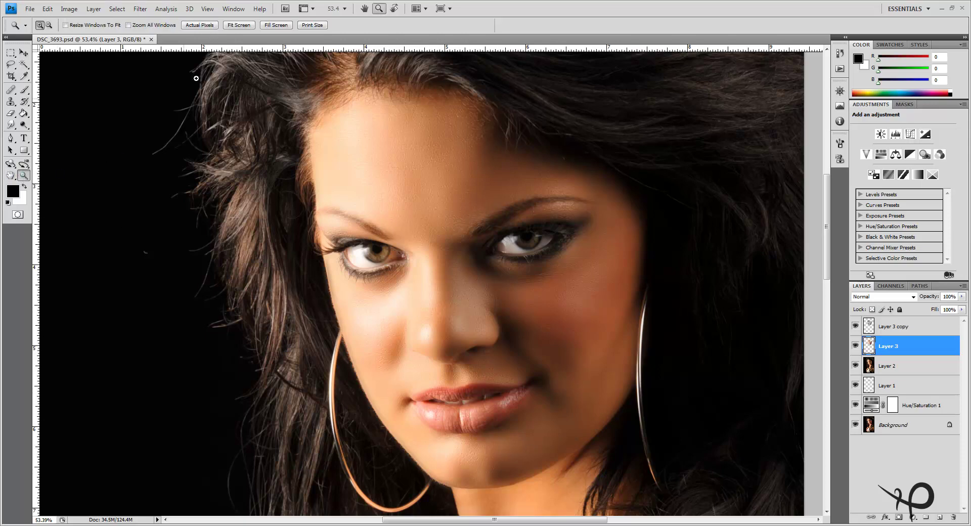
pyautogui.click(251, 25)
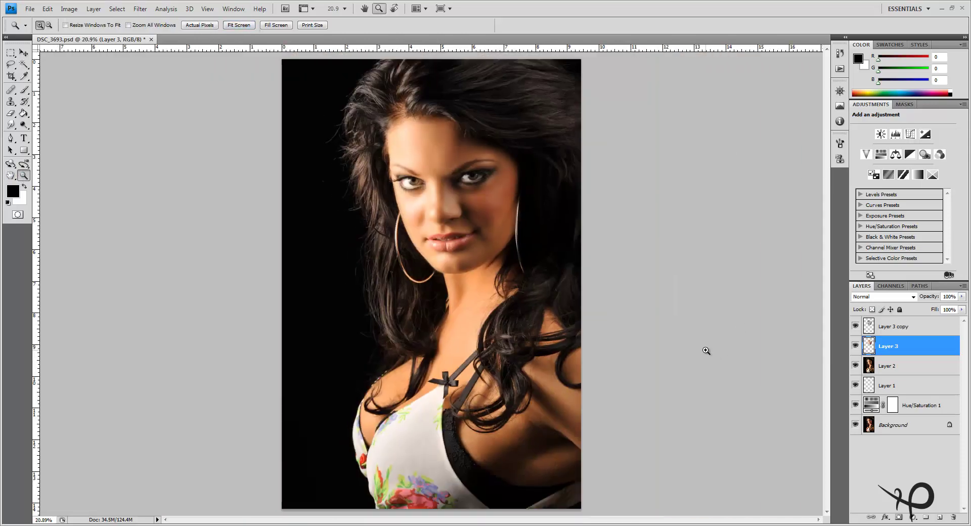
pyautogui.click(902, 328)
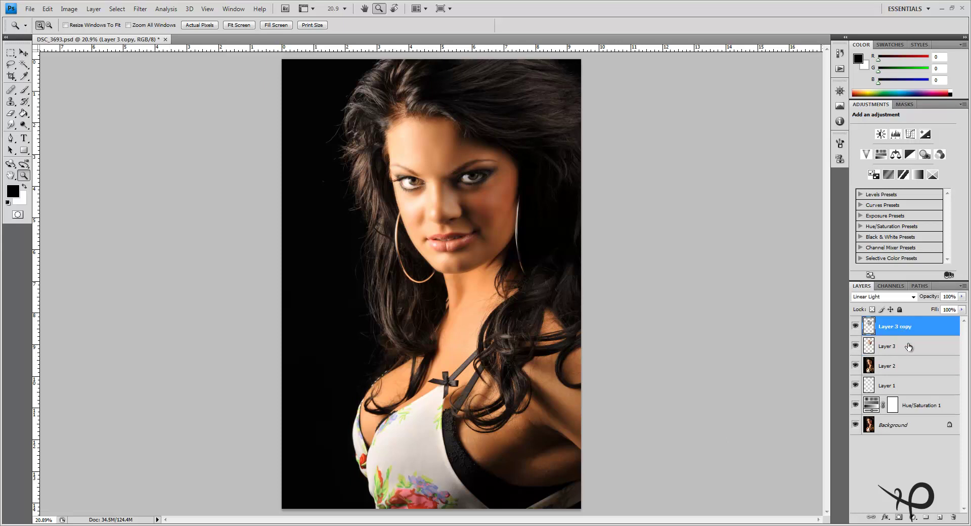
pyautogui.keyDown('shift'); pyautogui.click(908, 346); pyautogui.keyUp('shift')
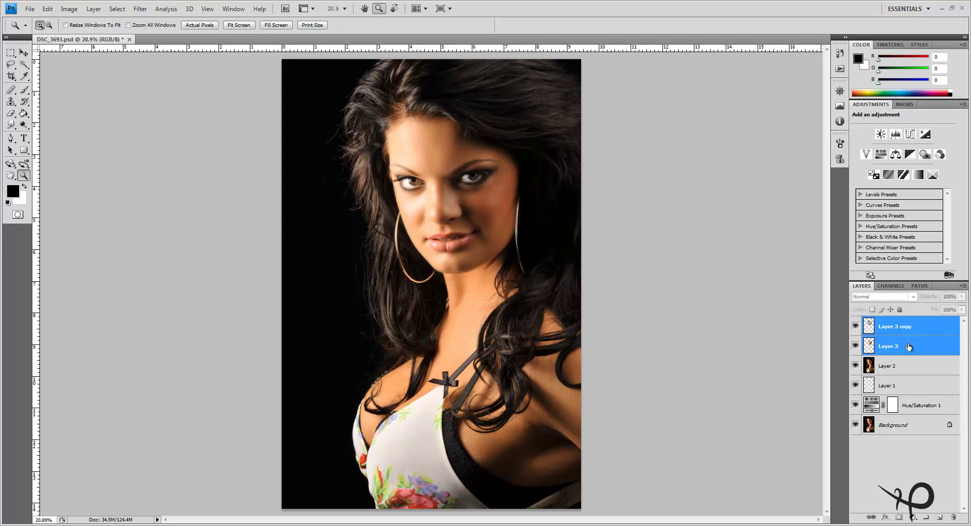
pyautogui.hotkey('ctrl', 'g')
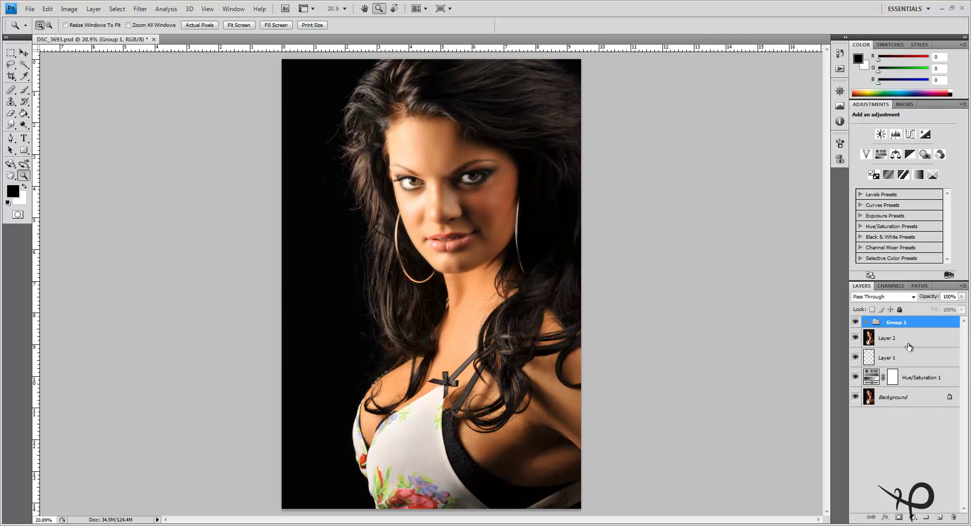
# - Compare the face with Group 1 hidden and shown, in the whole portrait, closer in and at 100% zoom
pyautogui.click(854, 322)
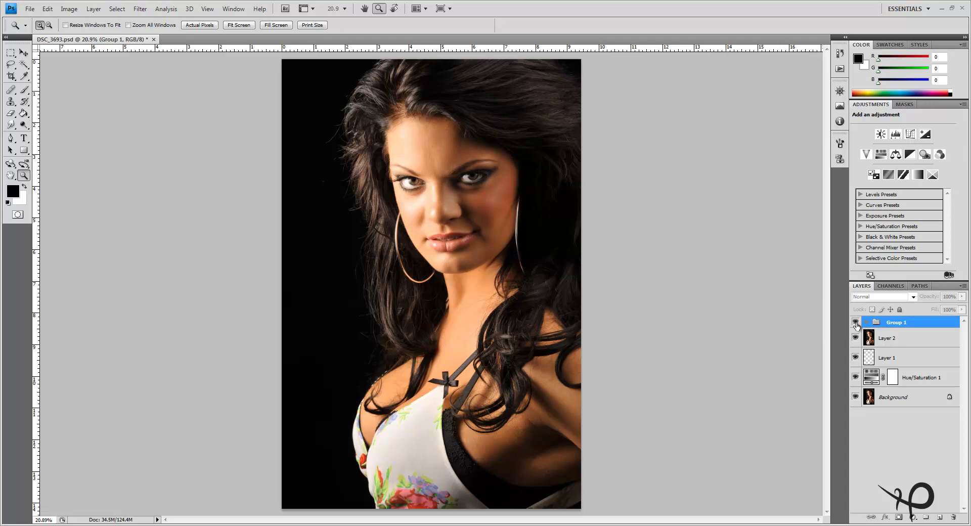
pyautogui.click(854, 322)
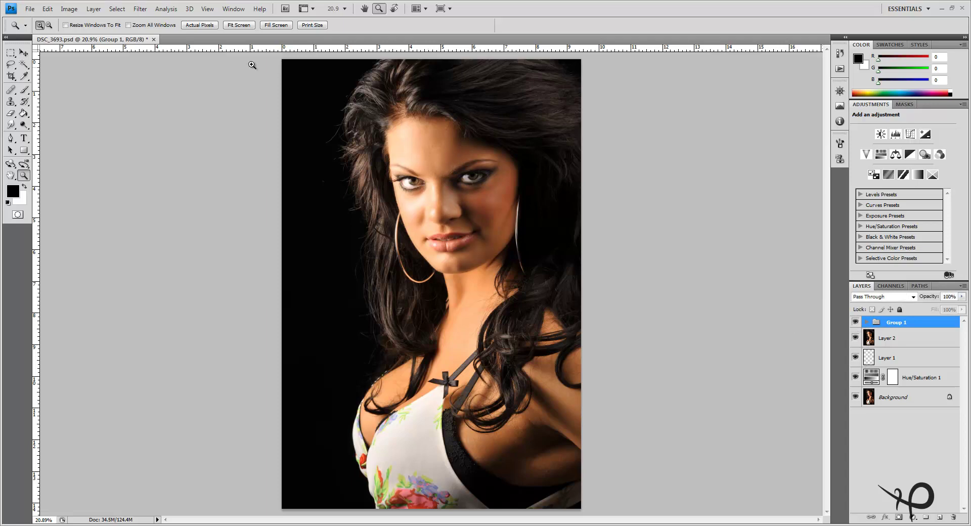
pyautogui.click(276, 25)
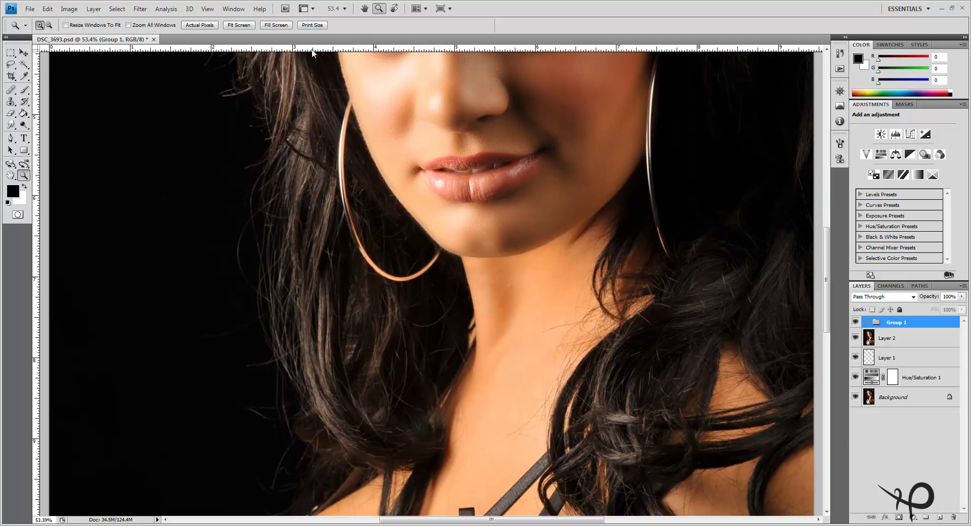
pyautogui.moveTo(481, 167); pyautogui.dragTo(458, 329)
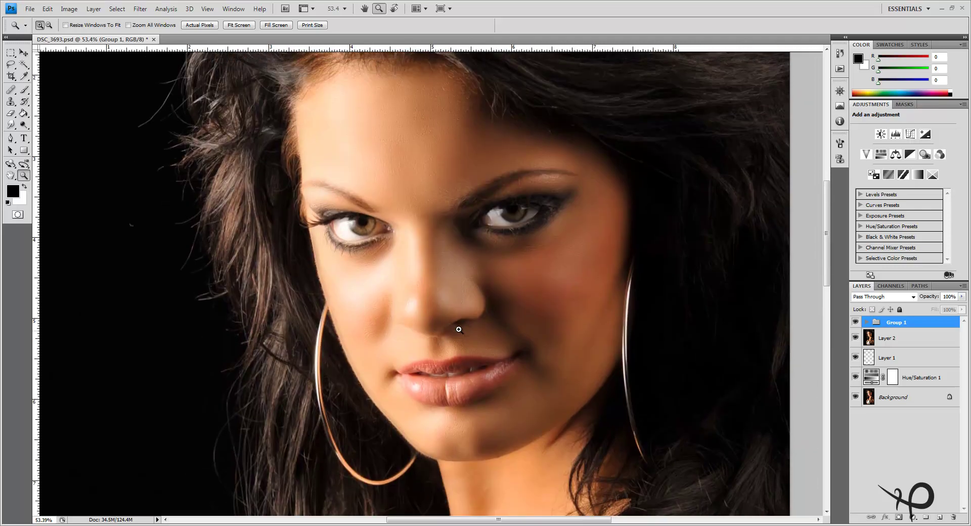
pyautogui.click(855, 324)
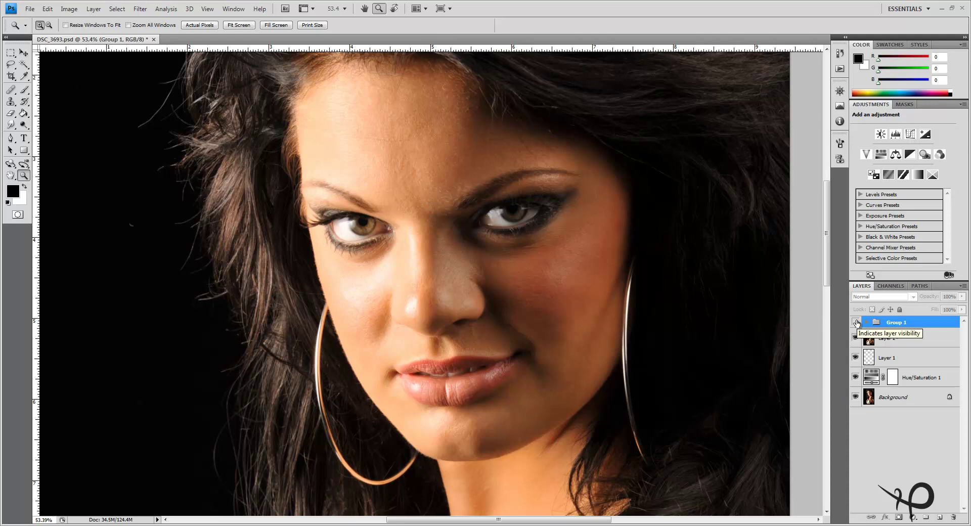
pyautogui.click(855, 322)
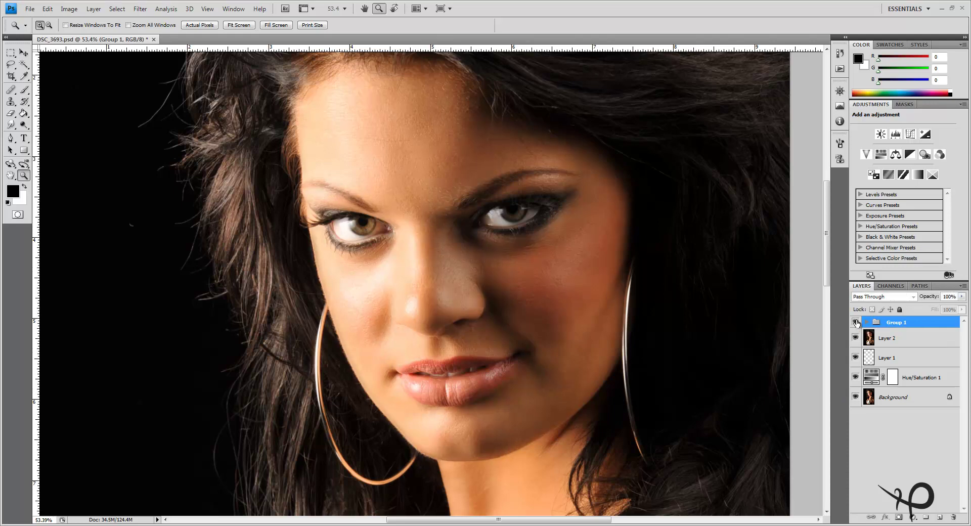
pyautogui.click(855, 323)
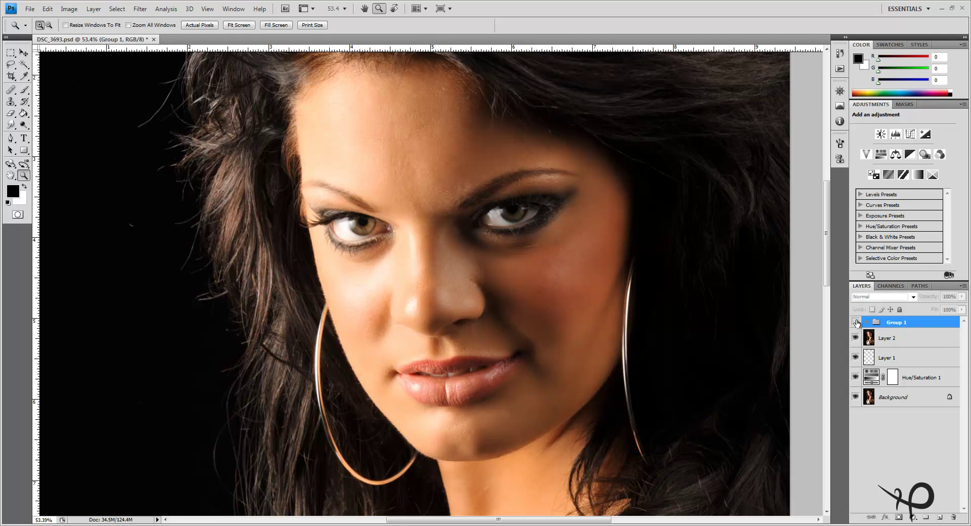
pyautogui.click(855, 323)
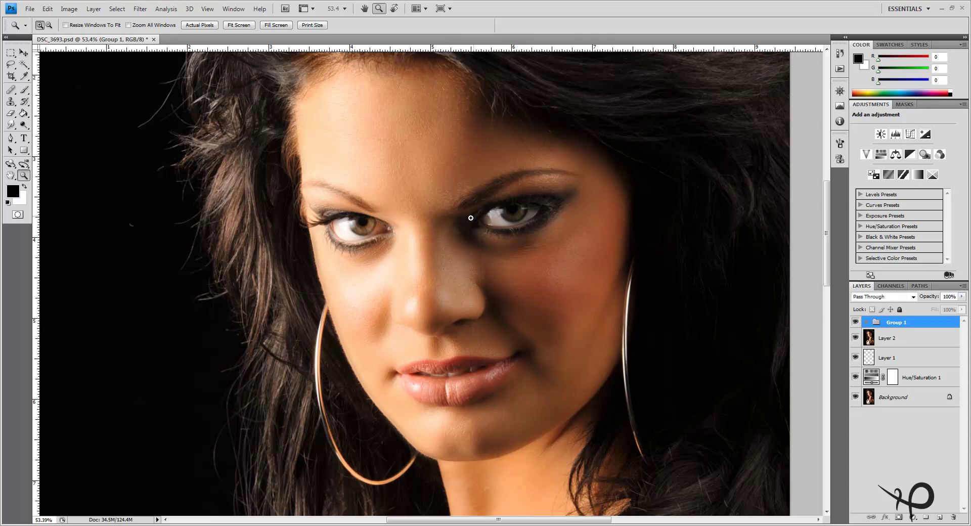
pyautogui.doubleClick(23, 175)
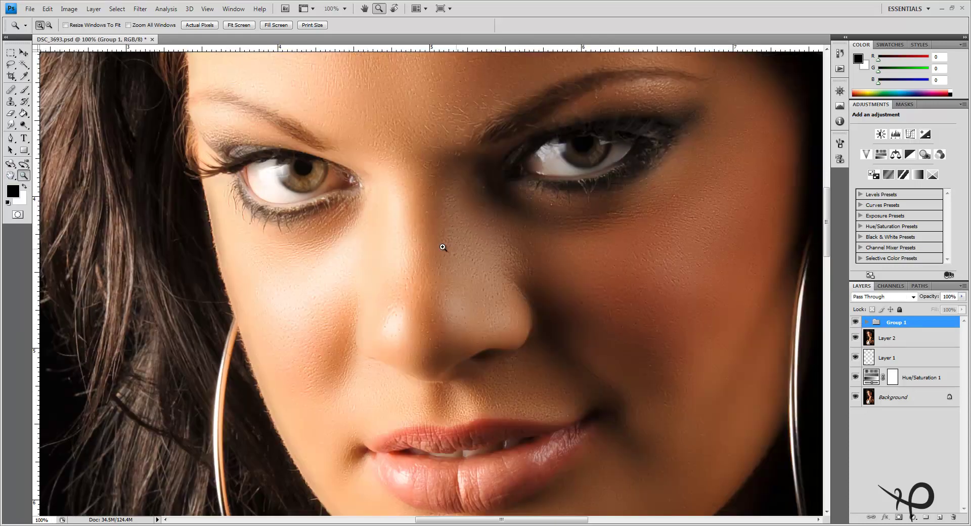
pyautogui.click(854, 322)
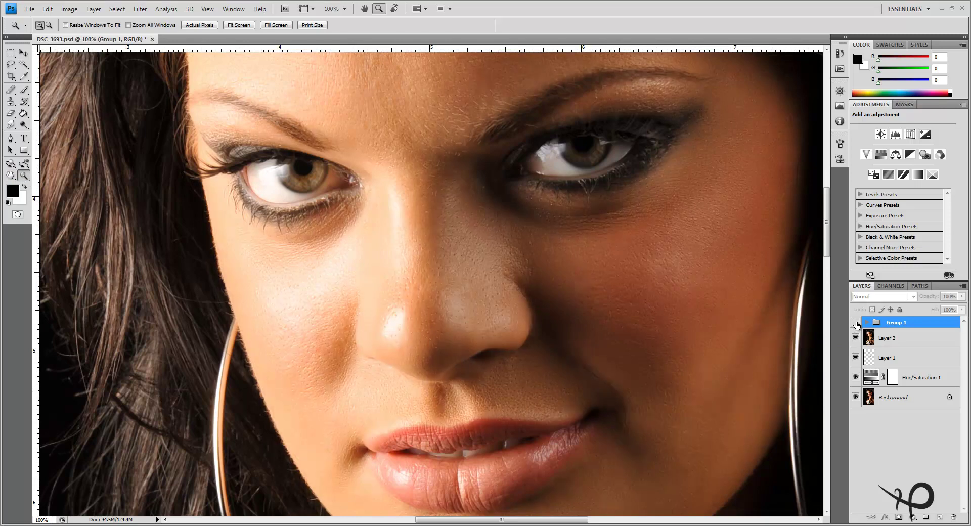
pyautogui.click(855, 322)
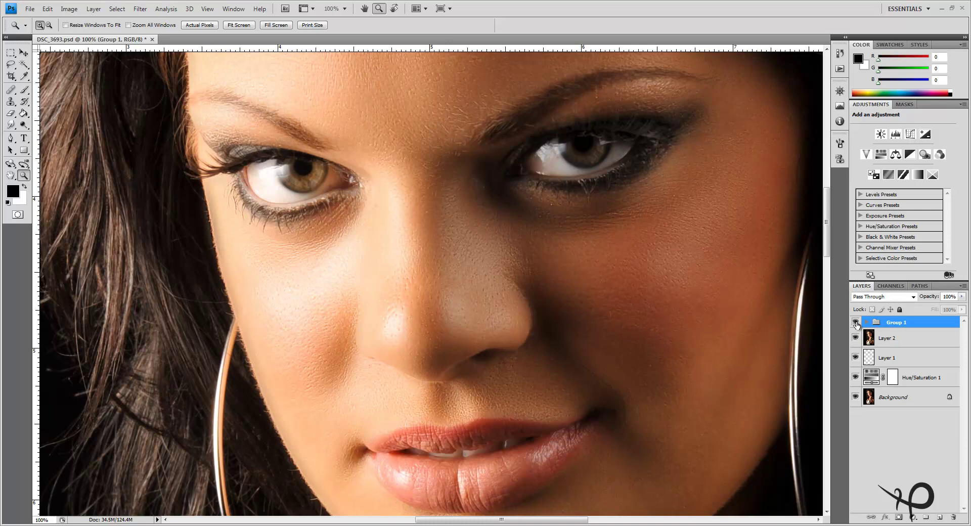
pyautogui.click(239, 24)
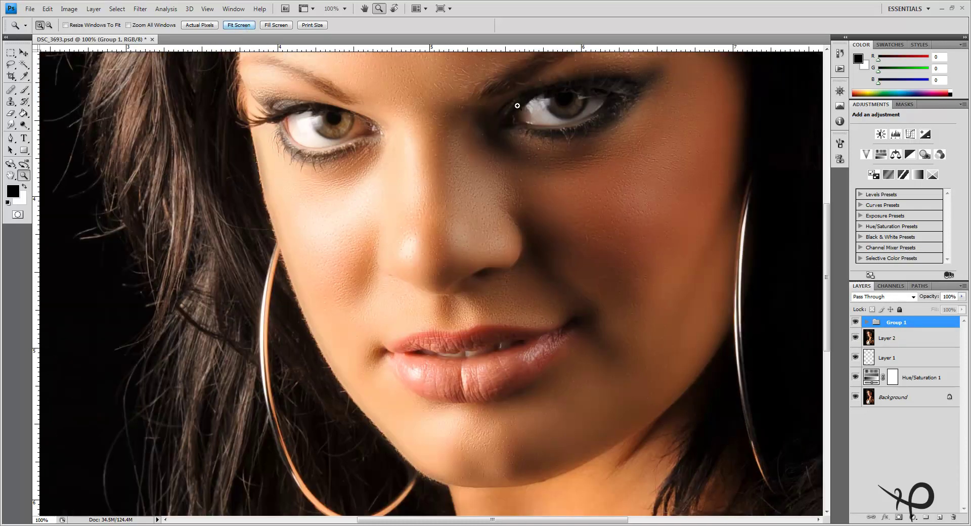